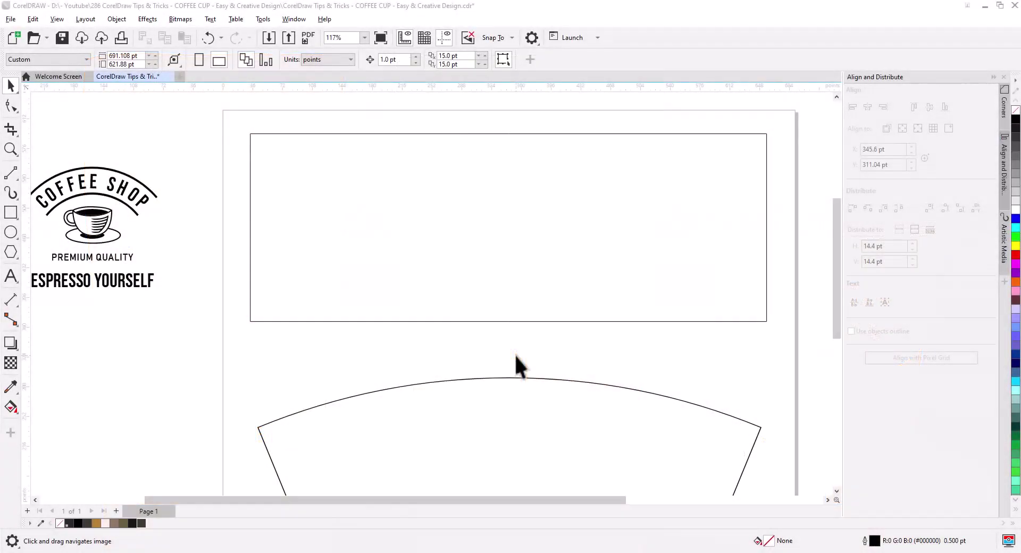
Draw a vertical line through the rectangle and centre it horizontally on the rectangle.
{"action": "left_click", "coordinate": [10, 173]}
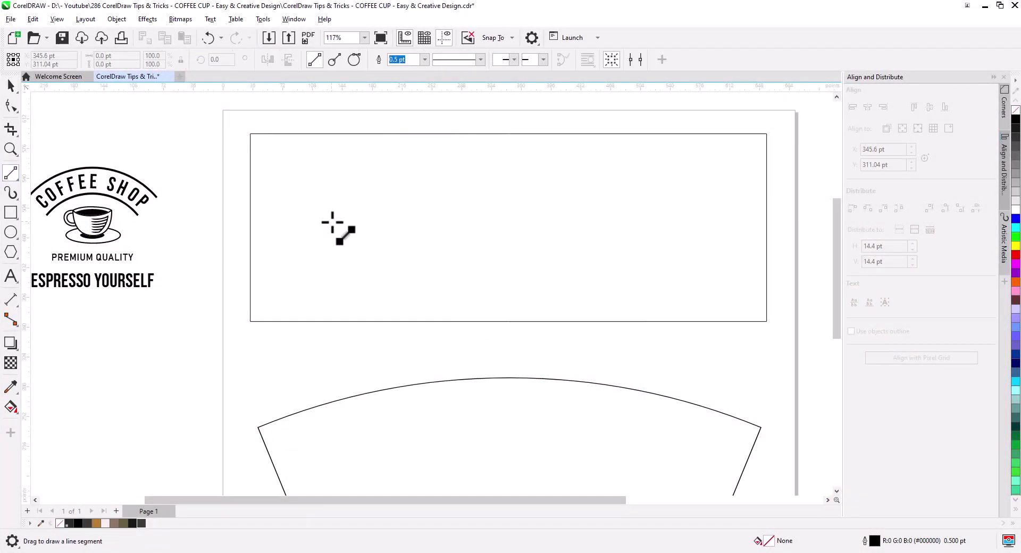
{"action": "left_click_drag", "start_coordinate": [495, 110], "coordinate": [495, 360]}
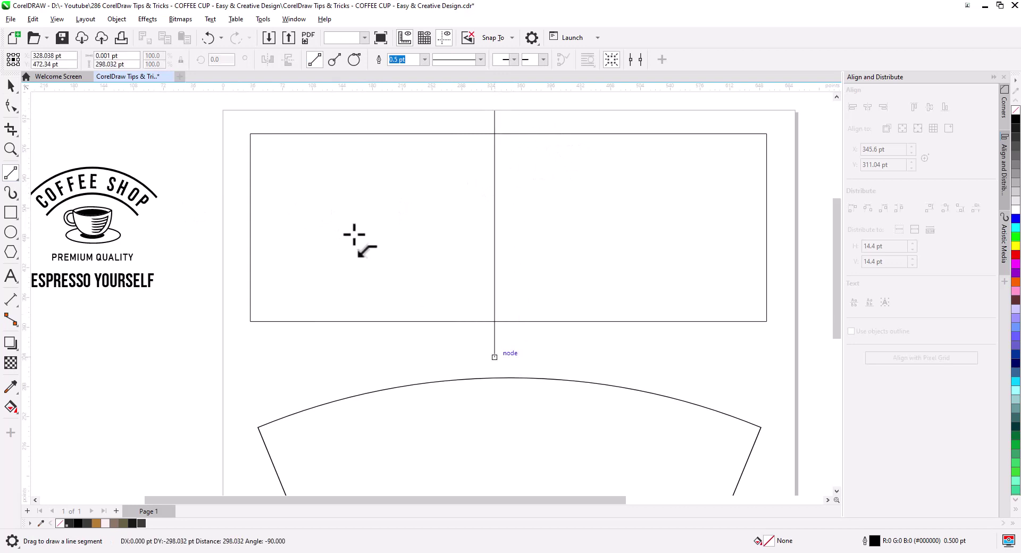
{"action": "key", "text": "space"}
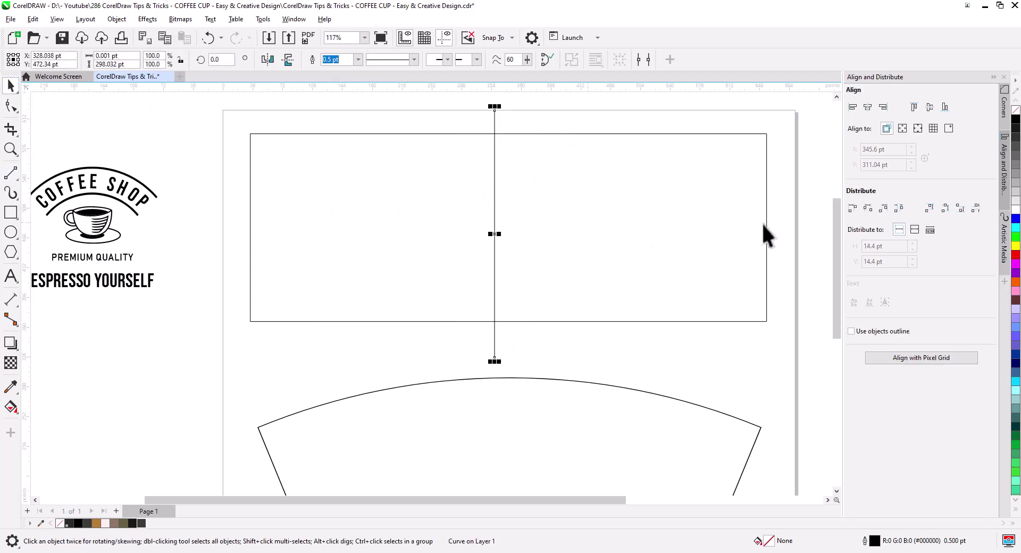
{"action": "left_click", "coordinate": [766, 234], "text": "shift"}
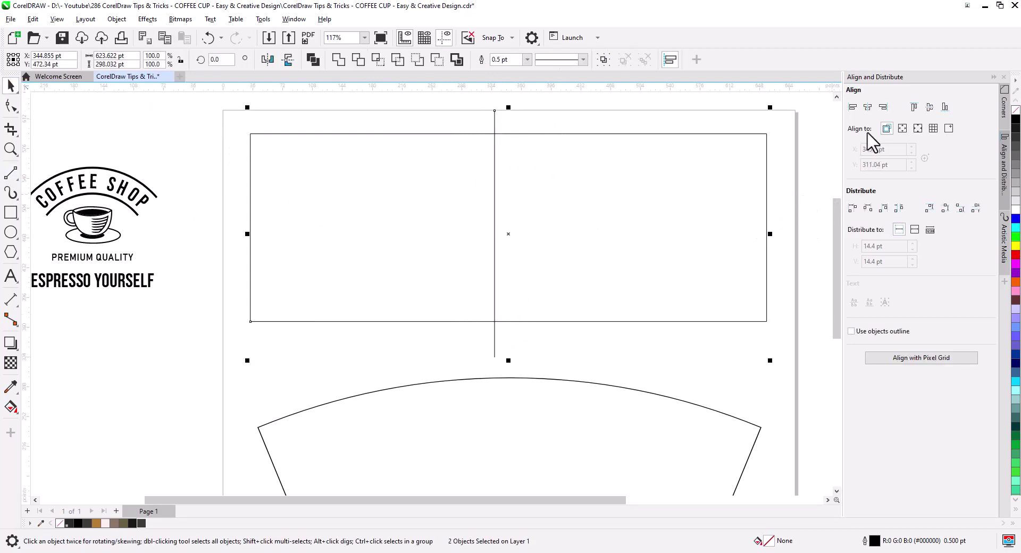
{"action": "left_click", "coordinate": [867, 107]}
{"action": "left_click", "coordinate": [296, 195]}
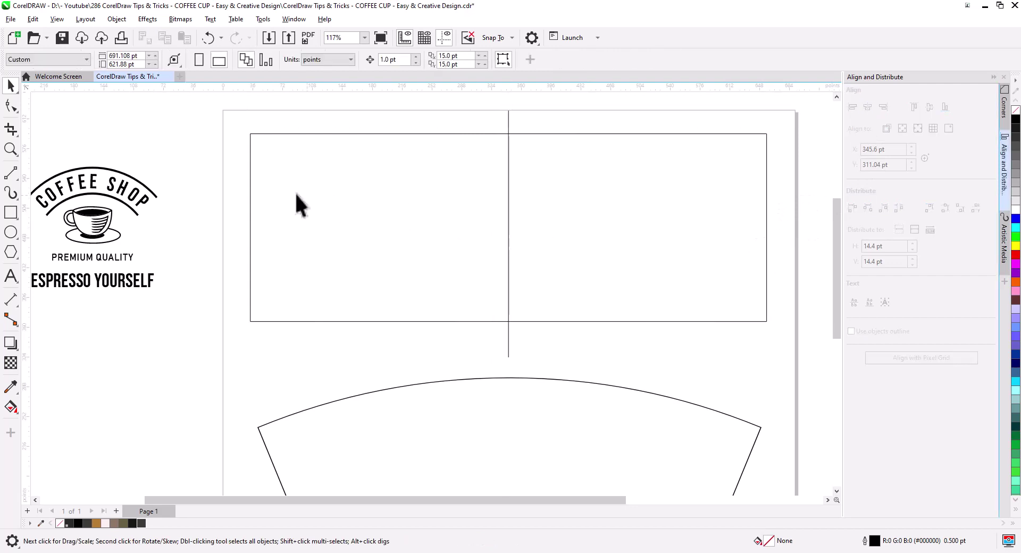
Draw a bent line from the rectangle's right edge to the centre line, and move it higher.
{"action": "left_click", "coordinate": [10, 173]}
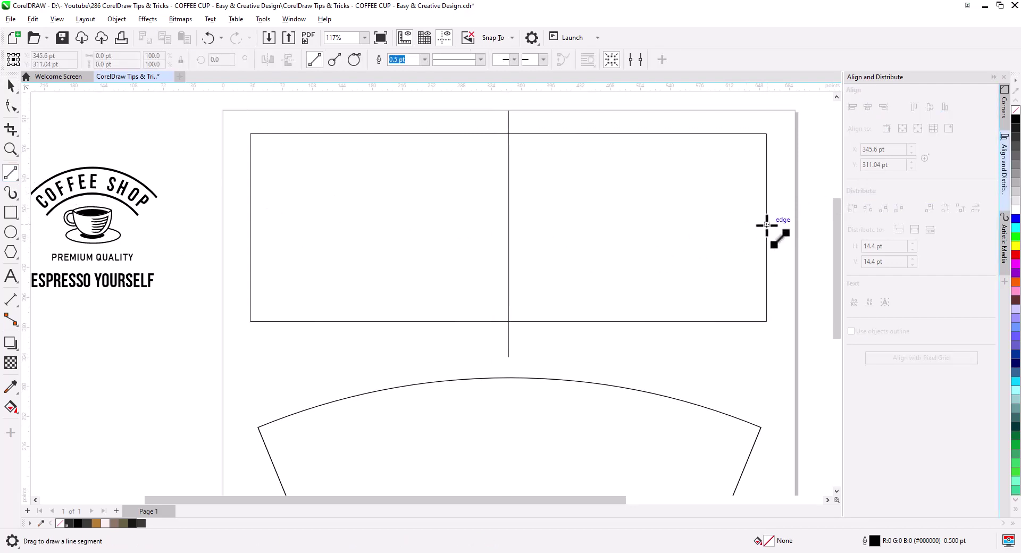
{"action": "mouse_move", "coordinate": [766, 224]}
{"action": "left_mouse_down"}
{"action": "mouse_move", "coordinate": [680, 224]}
{"action": "mouse_move", "coordinate": [510, 262]}
{"action": "left_mouse_up"}
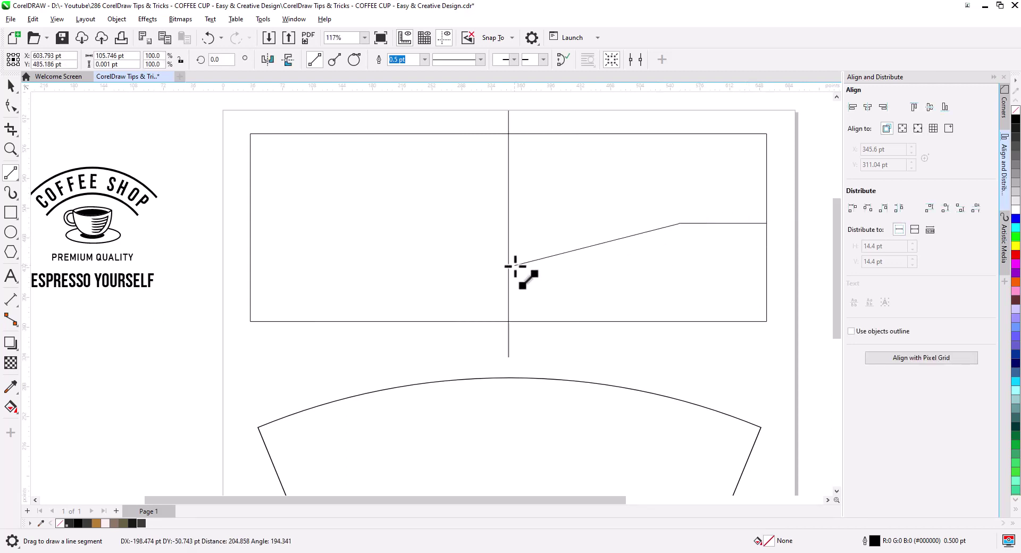
{"action": "left_click_drag", "start_coordinate": [511, 266], "coordinate": [510, 257]}
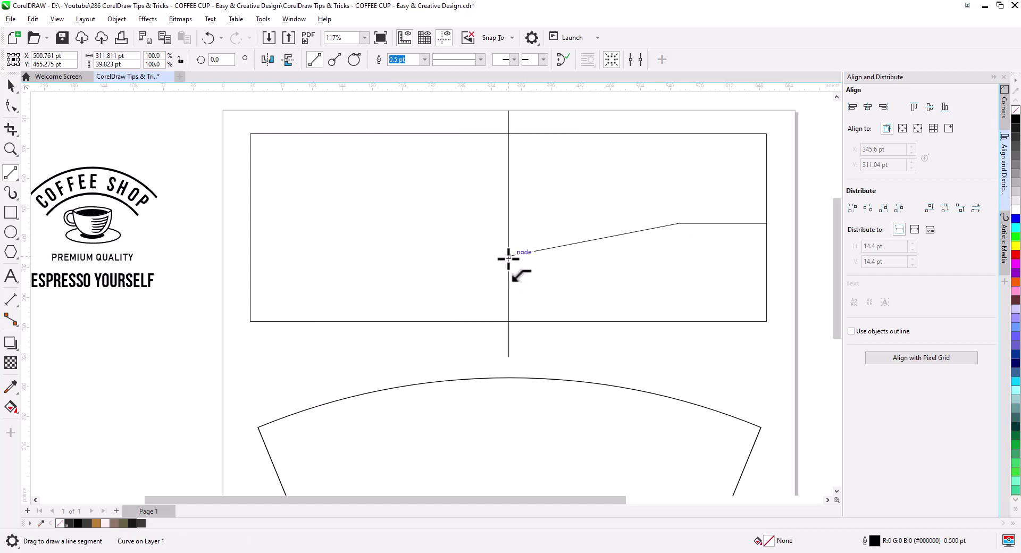
{"action": "left_click", "coordinate": [11, 86]}
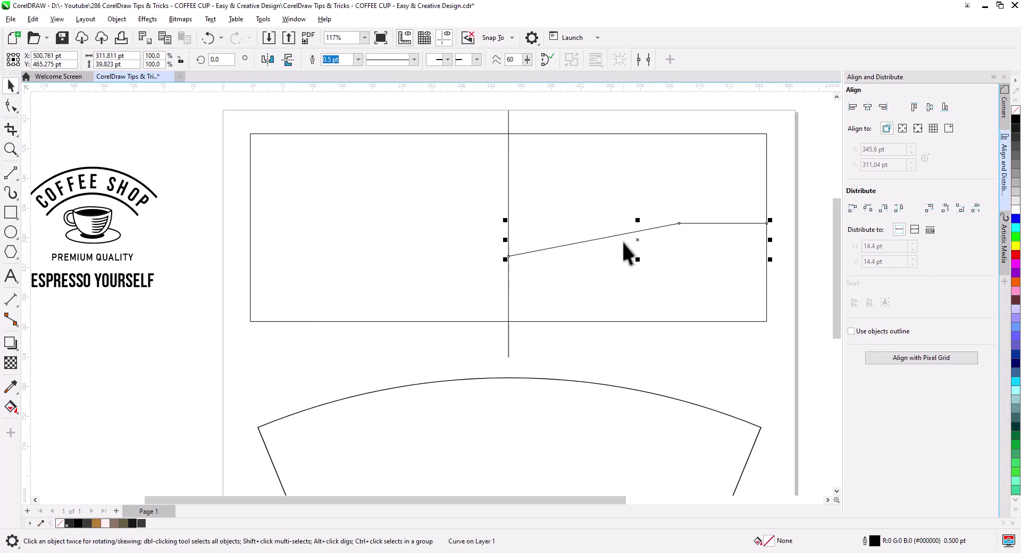
{"action": "left_click_drag", "start_coordinate": [637, 242], "coordinate": [637, 222]}
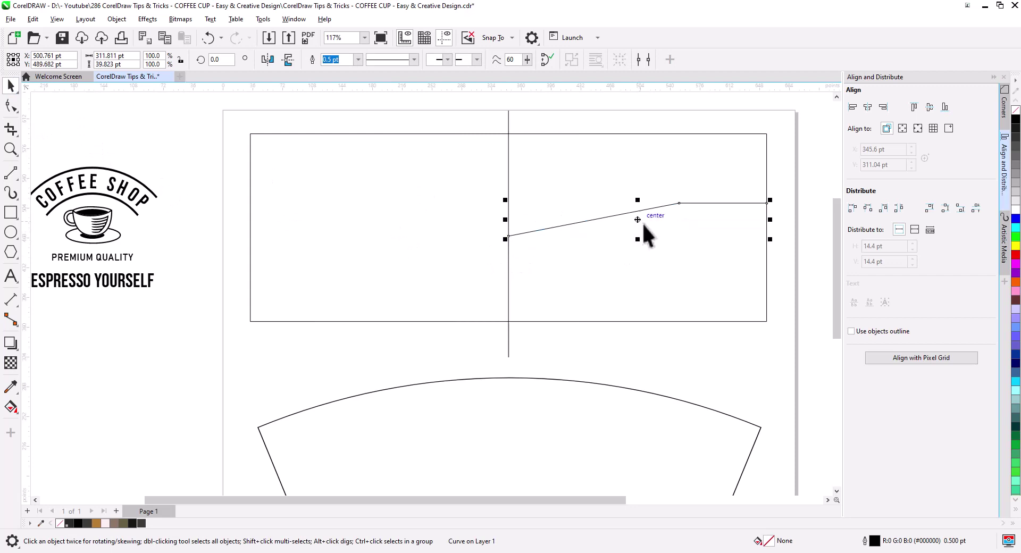
{"action": "left_click", "coordinate": [288, 311]}
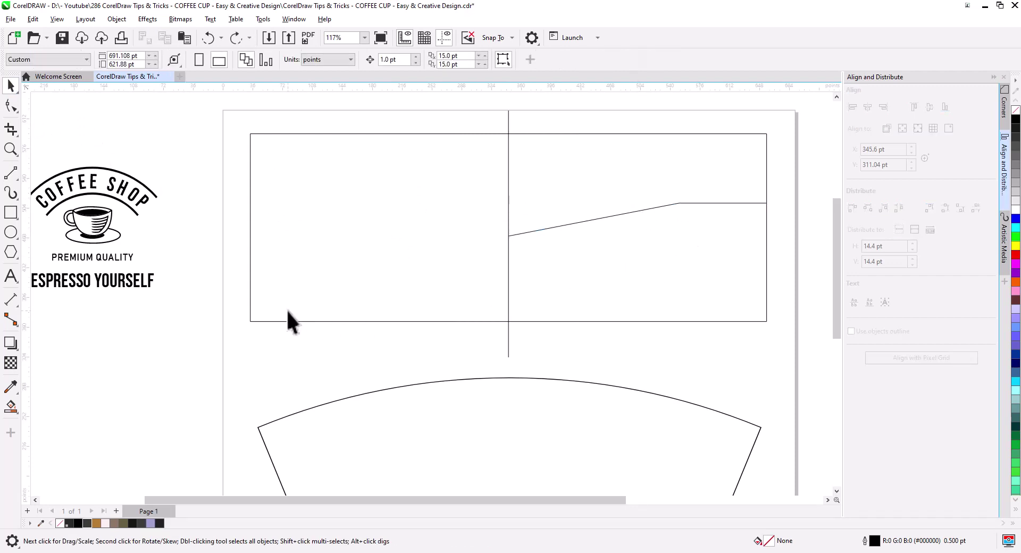
Smart Fill the region below the sloped line and delete the vertical centre line.
{"action": "left_click", "coordinate": [12, 414]}
{"action": "left_click", "coordinate": [32, 424]}
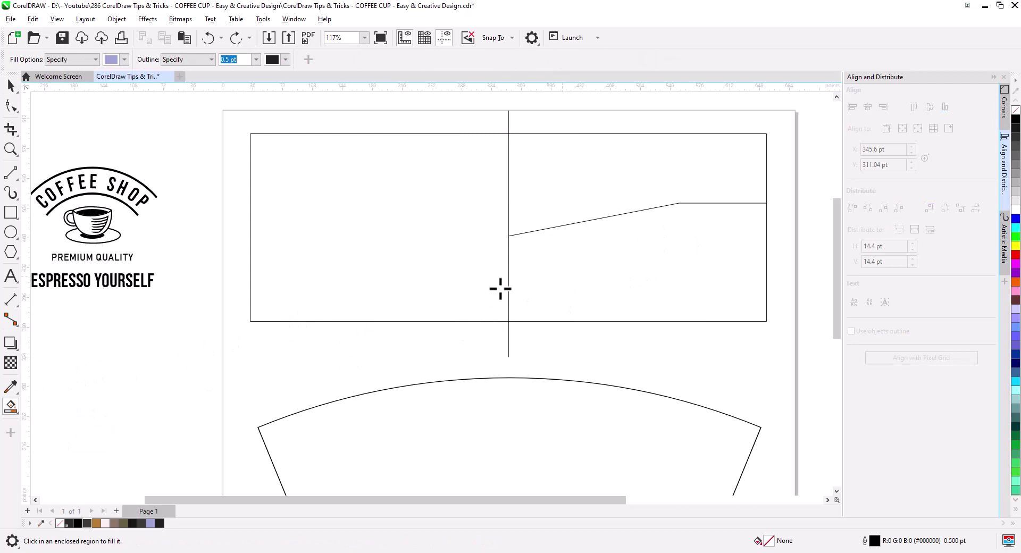
{"action": "left_click", "coordinate": [500, 289]}
{"action": "left_click", "coordinate": [10, 87]}
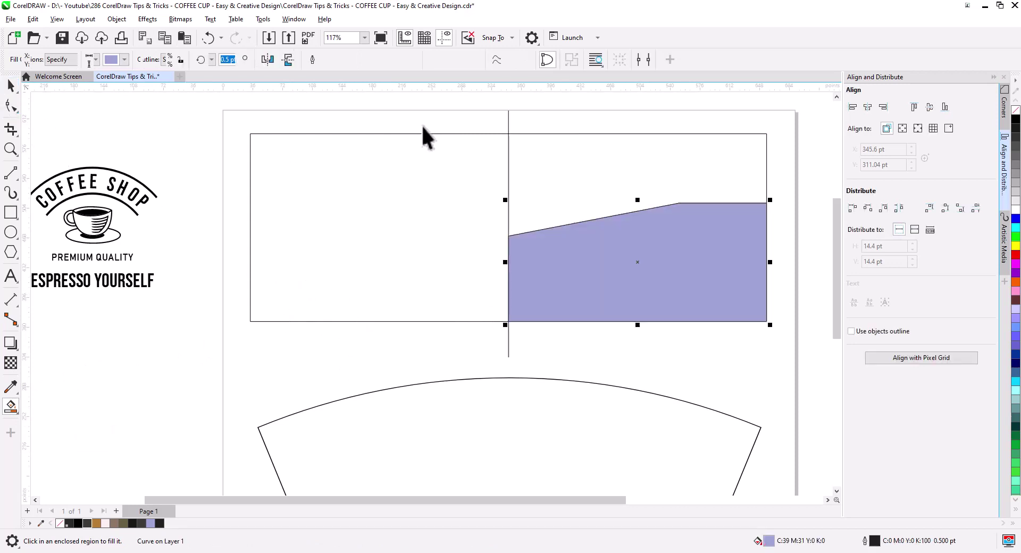
{"action": "left_click", "coordinate": [509, 120]}
{"action": "key", "text": "Delete"}
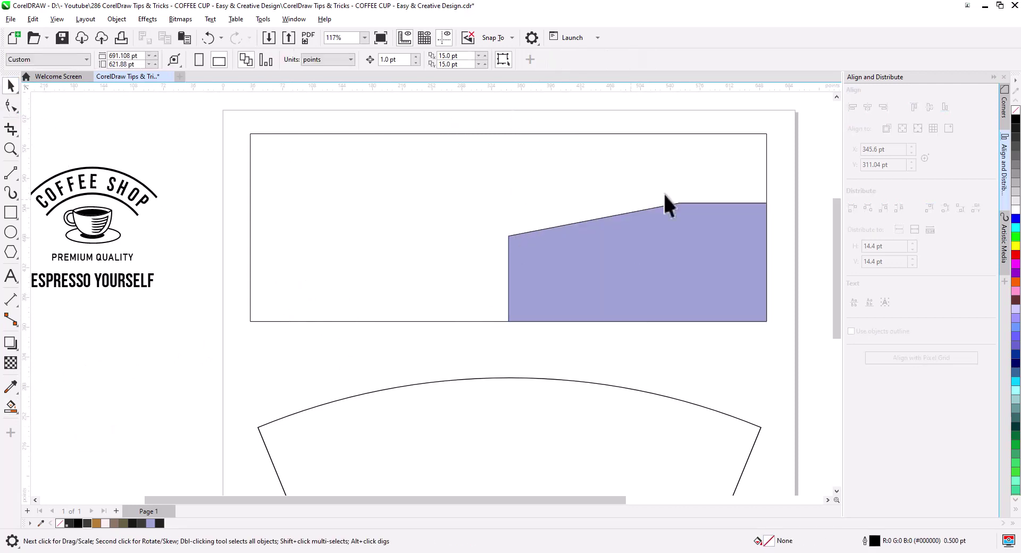
{"action": "left_click_drag", "start_coordinate": [480, 282], "coordinate": [478, 277]}
{"action": "left_click", "coordinate": [283, 250]}
Smart Fill the remaining white area, colouring the large shape dark grey and the lower-right shape brown.
{"action": "left_click", "coordinate": [12, 407]}
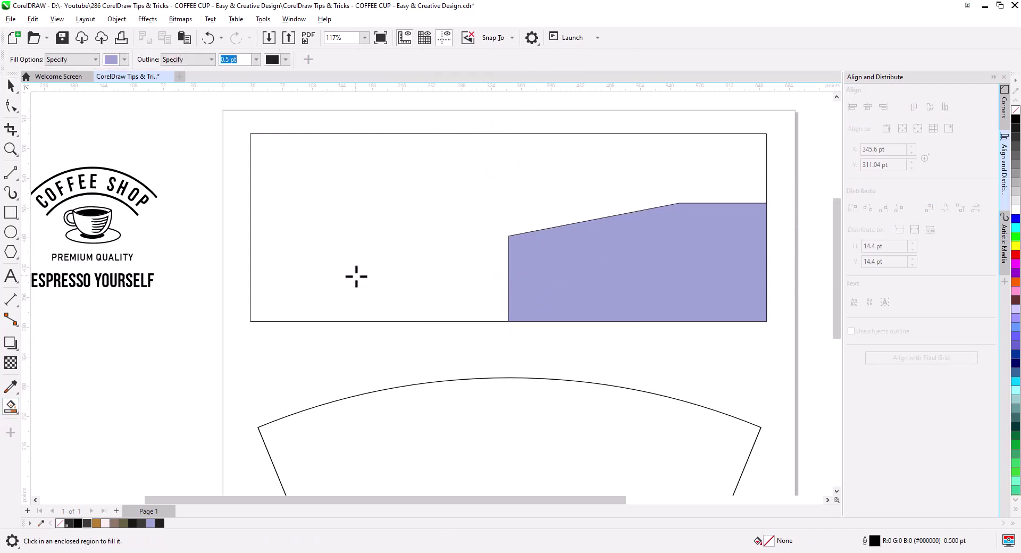
{"action": "left_click", "coordinate": [355, 276]}
{"action": "left_click", "coordinate": [12, 86]}
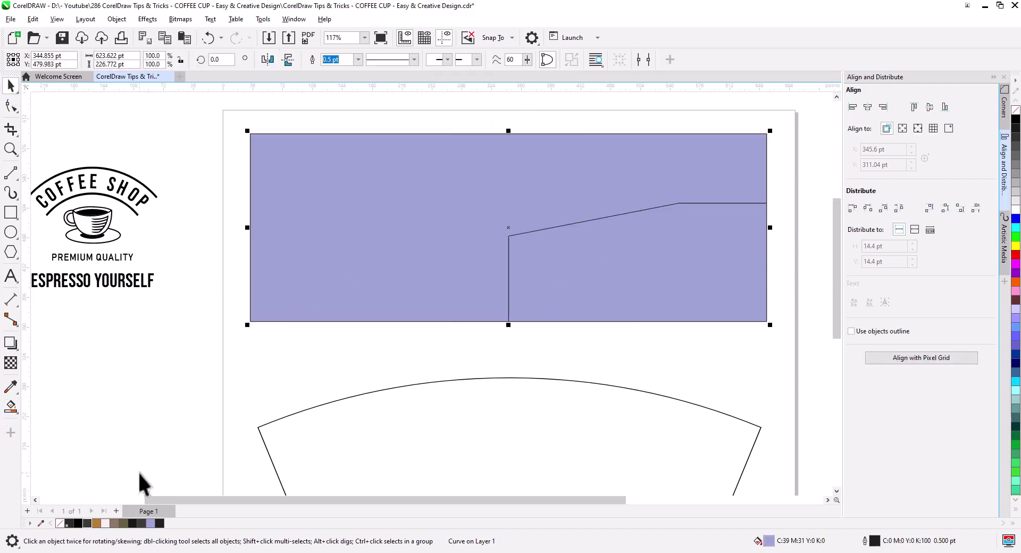
{"action": "left_click", "coordinate": [85, 524]}
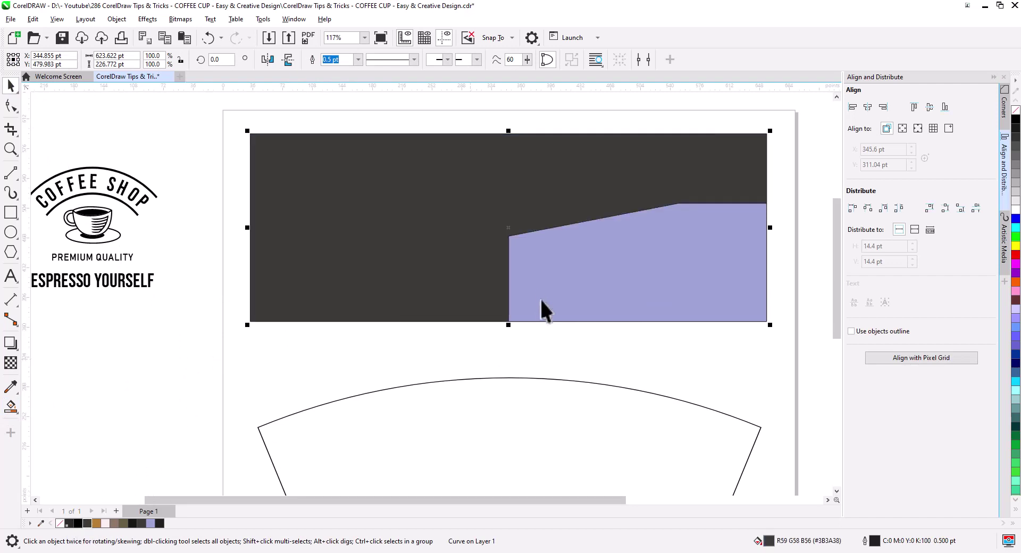
{"action": "left_click", "coordinate": [96, 524]}
{"action": "left_click", "coordinate": [752, 360]}
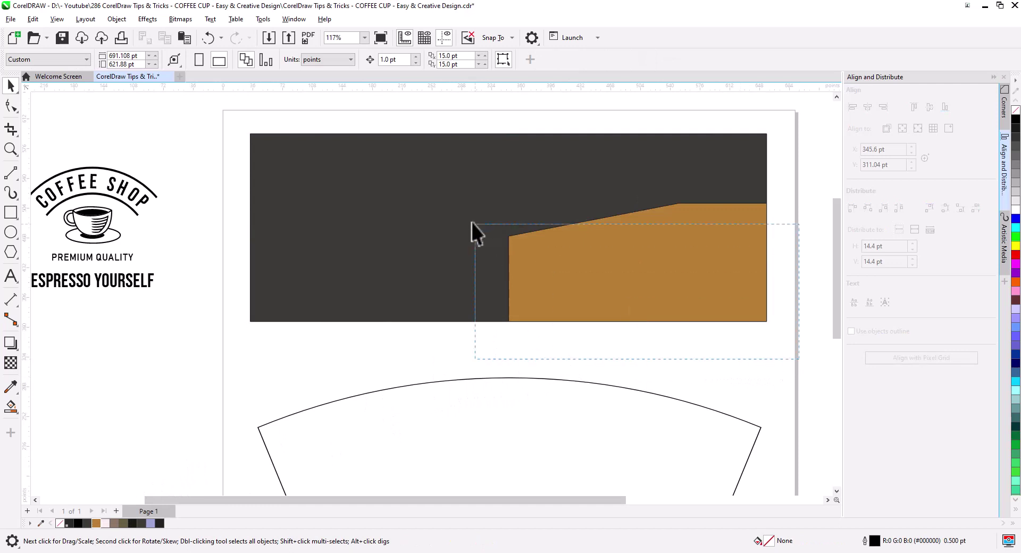
{"action": "left_click_drag", "start_coordinate": [471, 222], "coordinate": [442, 182]}
{"action": "left_click", "coordinate": [487, 214], "text": "shift"}
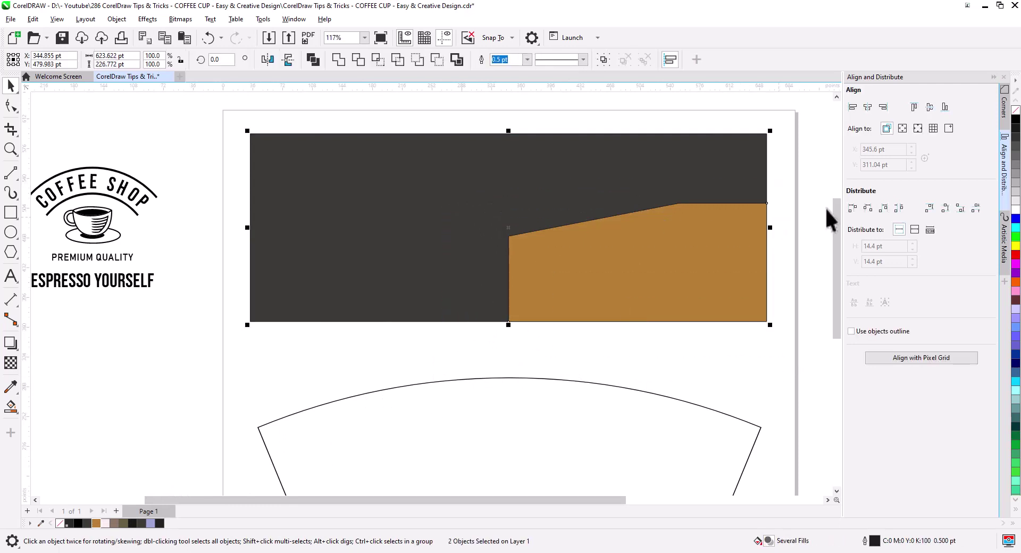
{"action": "left_click", "coordinate": [745, 354]}
Draw a tall rectangle of about 194.6 by 226.8 pt and centre it horizontally on the dark panel.
{"action": "scroll", "coordinate": [585, 275], "scroll_direction": "up", "scroll_amount": 2}
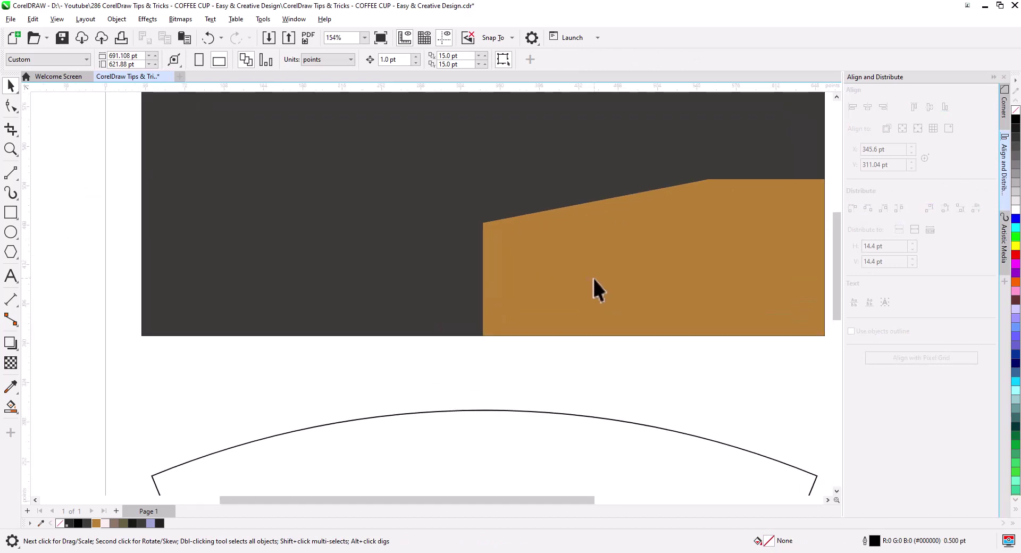
{"action": "key", "text": "h"}
{"action": "left_click_drag", "start_coordinate": [599, 317], "coordinate": [610, 319]}
{"action": "scroll", "coordinate": [608, 308], "scroll_direction": "down", "scroll_amount": 1}
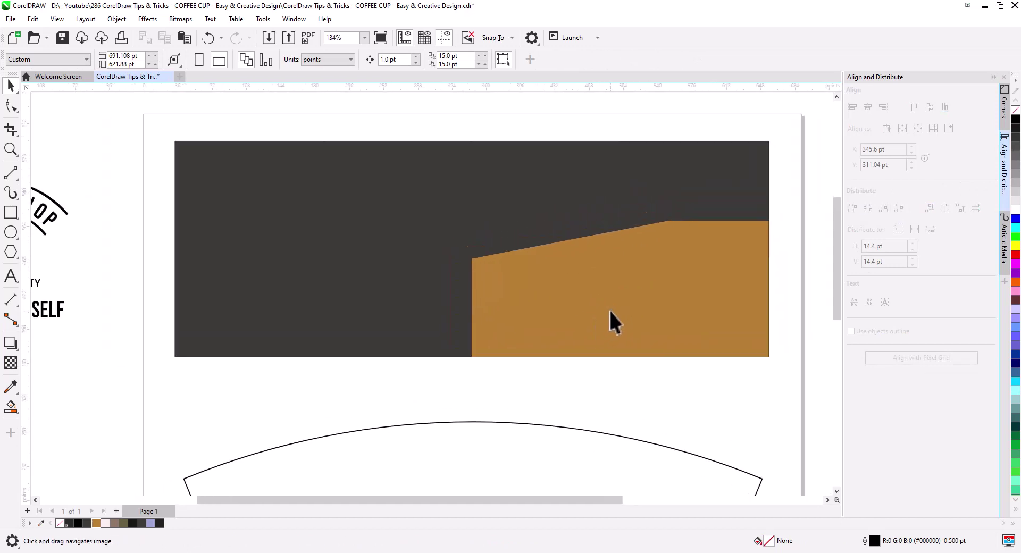
{"action": "scroll", "coordinate": [608, 308], "scroll_direction": "down", "scroll_amount": 1}
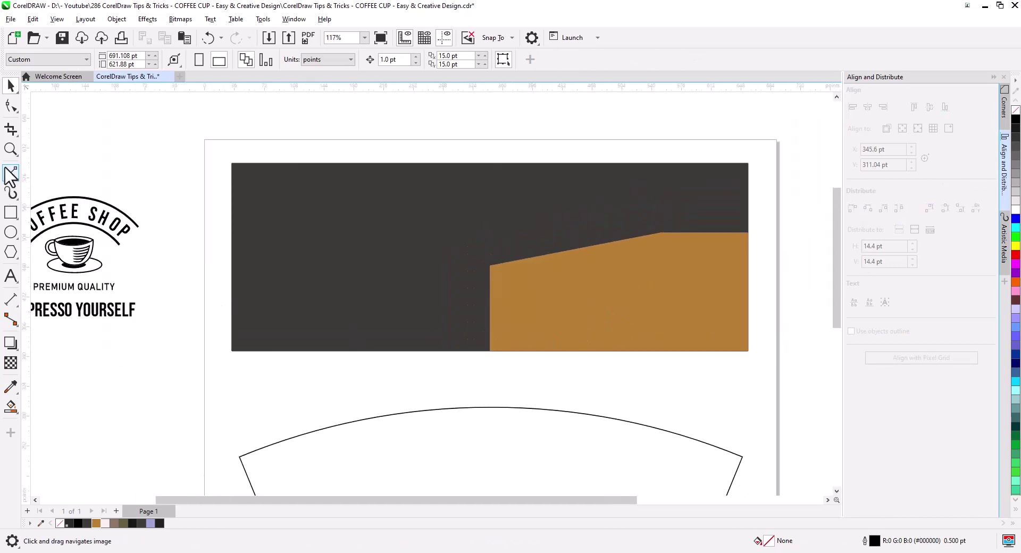
{"action": "left_click", "coordinate": [11, 213]}
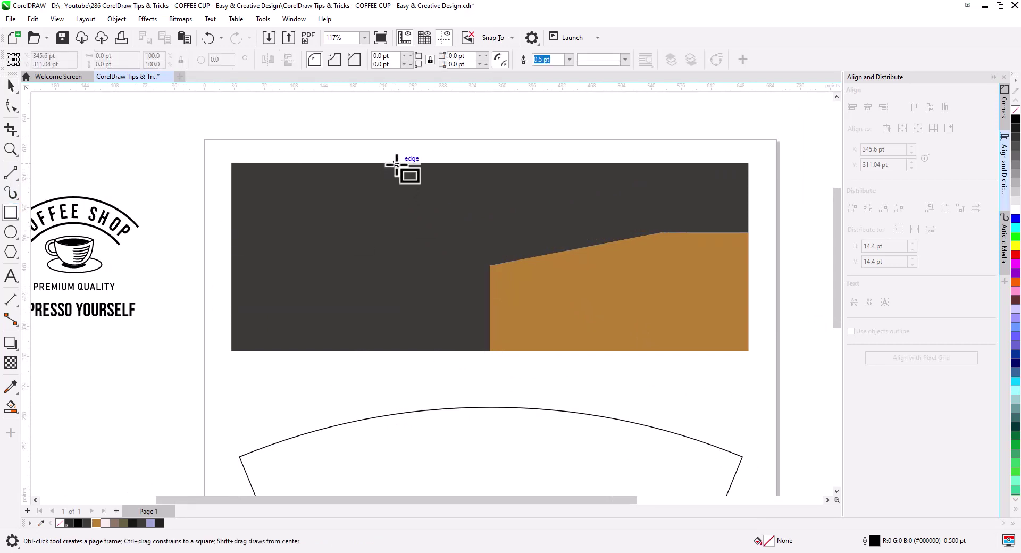
{"action": "left_click_drag", "start_coordinate": [396, 164], "coordinate": [556, 351]}
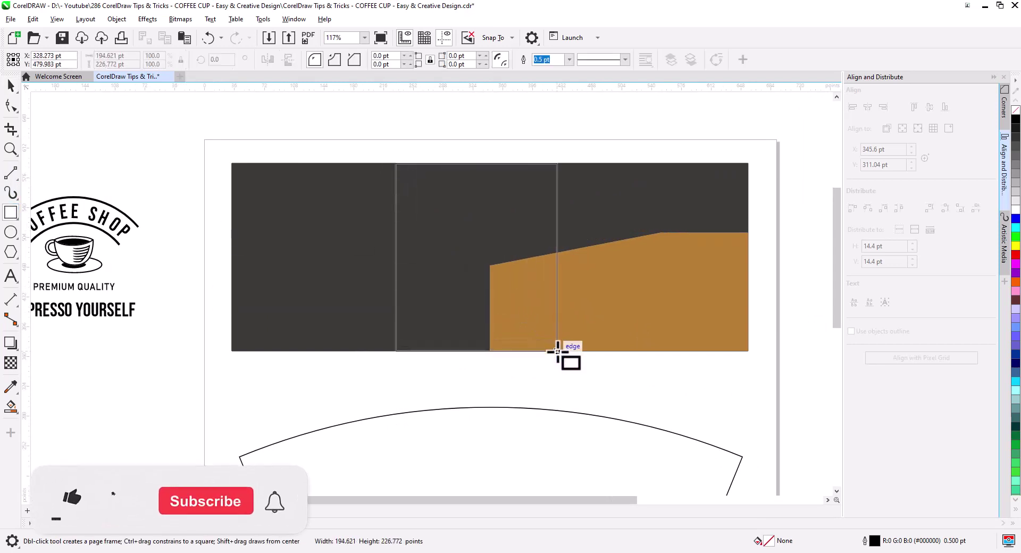
{"action": "left_click", "coordinate": [10, 85]}
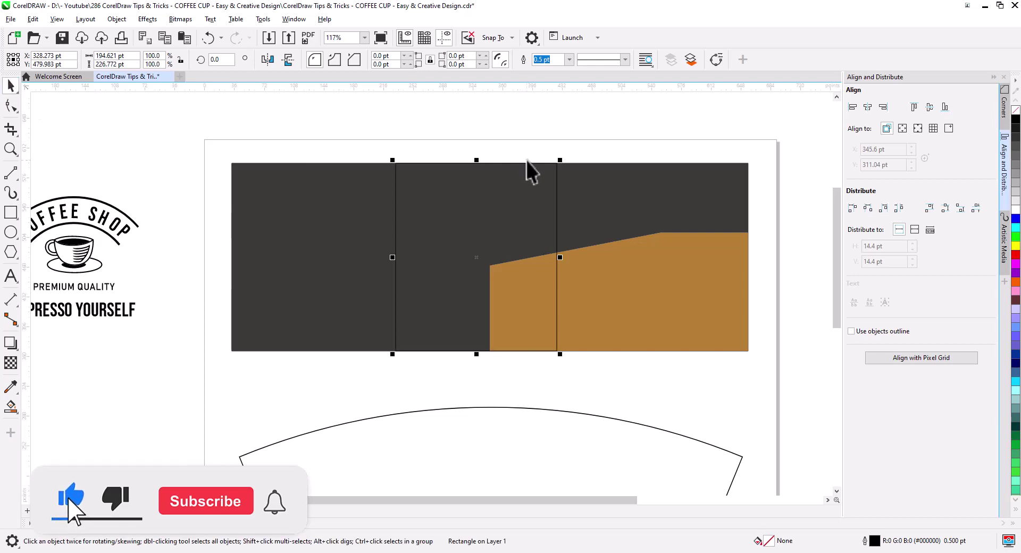
{"action": "left_click", "coordinate": [660, 188], "text": "shift"}
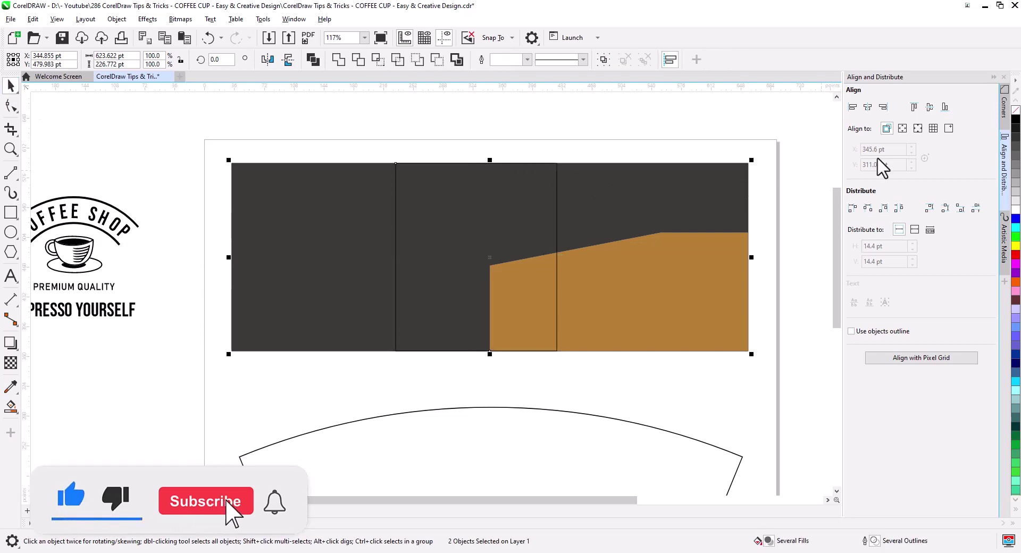
{"action": "left_click", "coordinate": [867, 107]}
{"action": "key", "text": "Escape"}
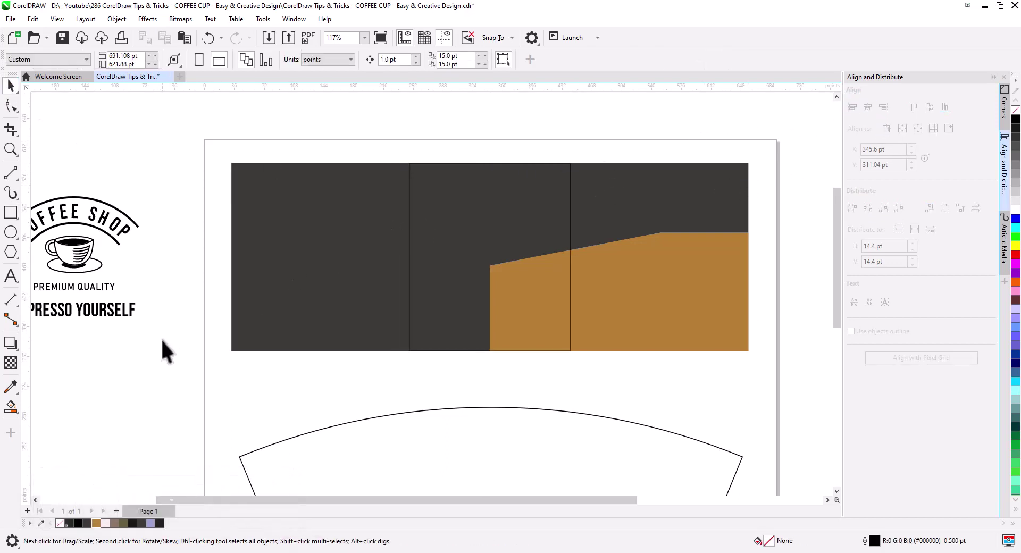
{"action": "key", "text": "h"}
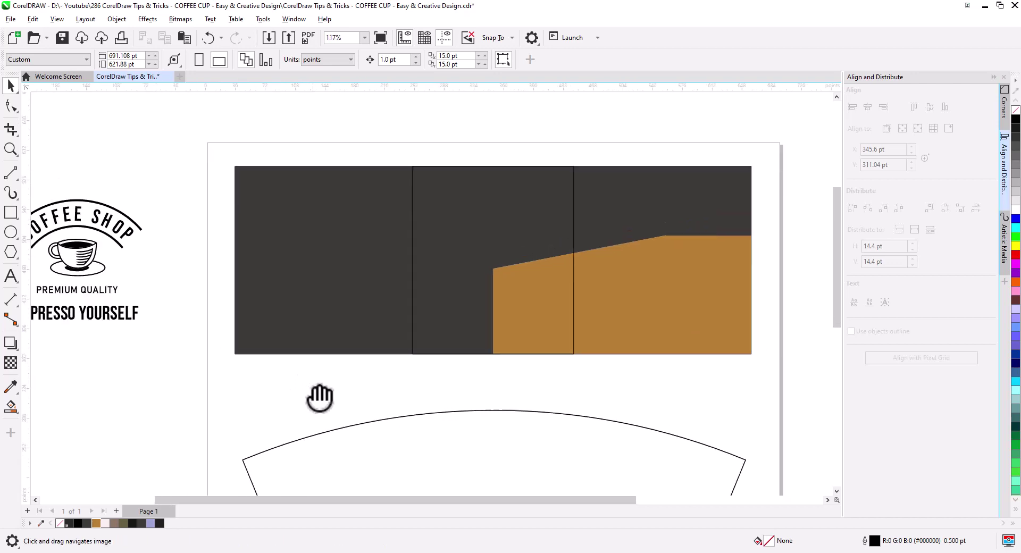
{"action": "left_click_drag", "start_coordinate": [319, 399], "coordinate": [416, 388]}
Place a copy of the whole coffee shop logo onto the panel.
{"action": "left_click_drag", "start_coordinate": [75, 172], "coordinate": [292, 334]}
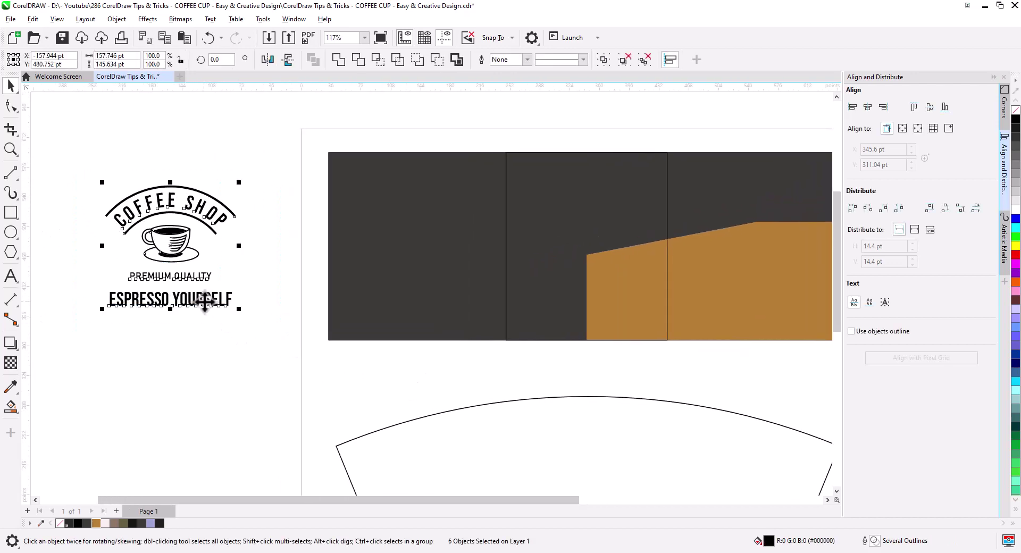
{"action": "left_click_drag", "start_coordinate": [205, 301], "coordinate": [621, 287]}
{"action": "left_click", "coordinate": [640, 311]}
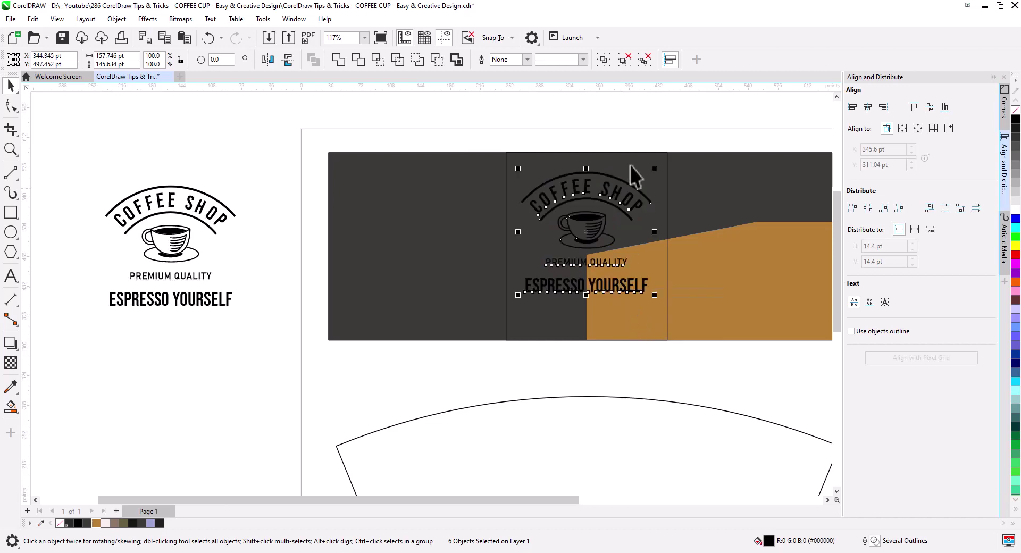
{"action": "left_click", "coordinate": [614, 151]}
Move the ESPRESSO YOURSELF headline lower on the panel.
{"action": "scroll", "coordinate": [625, 285], "scroll_direction": "up", "scroll_amount": 1}
{"action": "scroll", "coordinate": [625, 285], "scroll_direction": "up", "scroll_amount": 2}
{"action": "scroll", "coordinate": [628, 298], "scroll_direction": "up", "scroll_amount": 1}
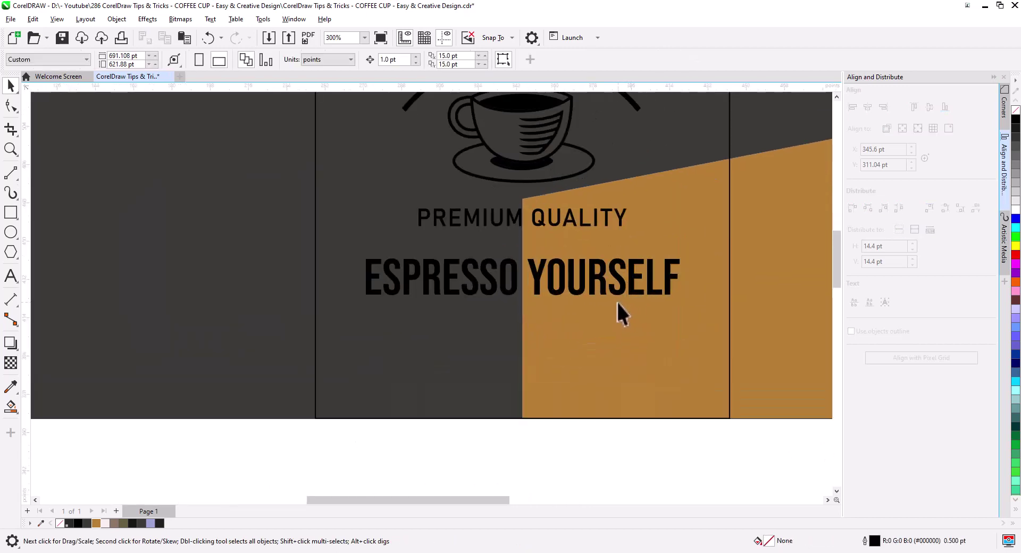
{"action": "scroll", "coordinate": [616, 301], "scroll_direction": "up", "scroll_amount": 1}
{"action": "left_click_drag", "start_coordinate": [539, 288], "coordinate": [538, 336]}
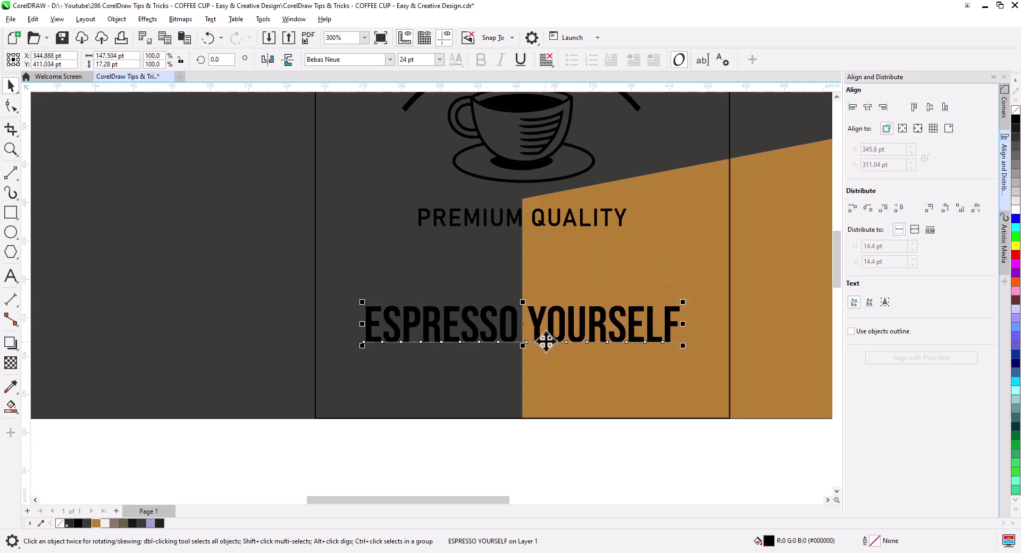
Break the headline apart, colouring YOURSELF dark grey and ESPRESSO orange.
{"action": "left_click", "coordinate": [116, 19]}
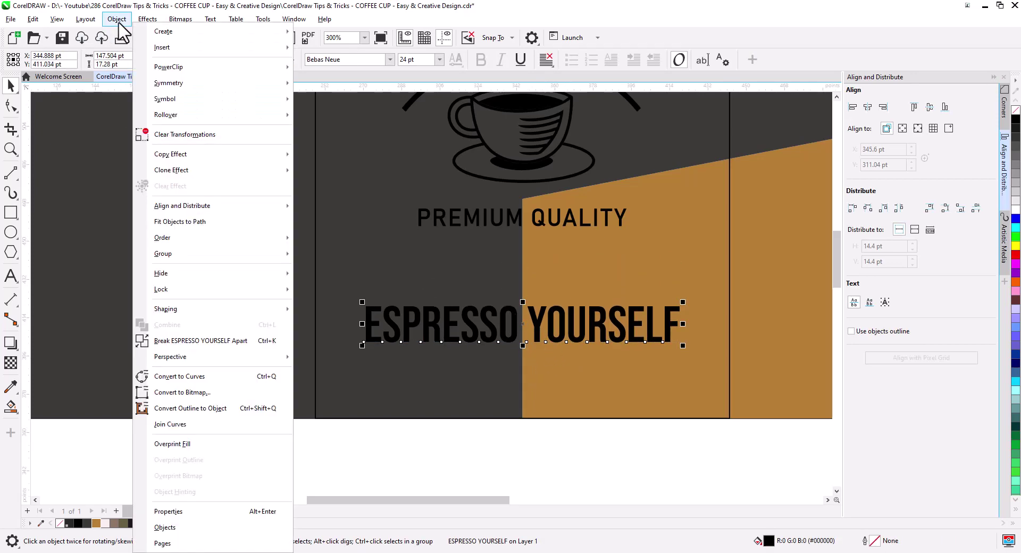
{"action": "left_click", "coordinate": [202, 341]}
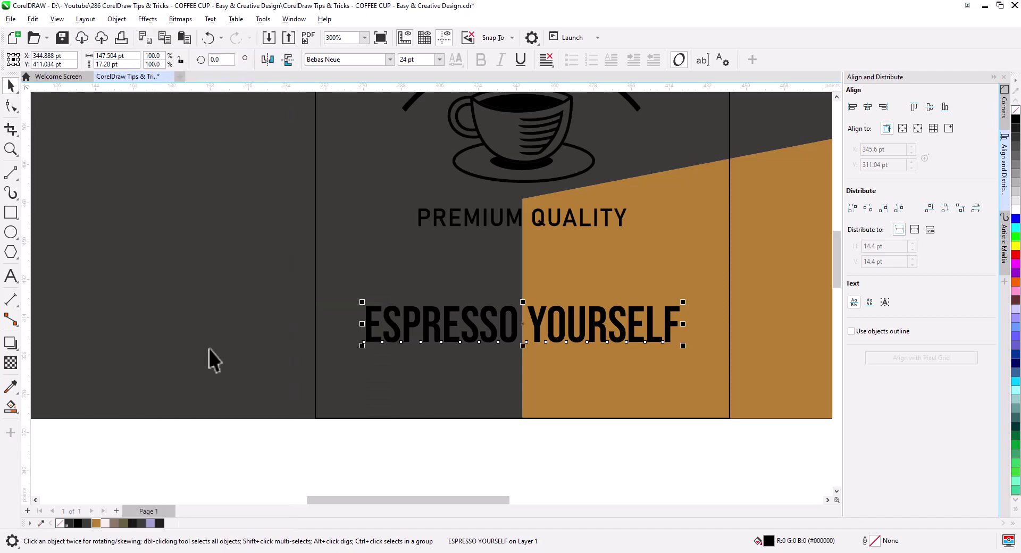
{"action": "left_click", "coordinate": [468, 467]}
{"action": "left_click", "coordinate": [556, 337]}
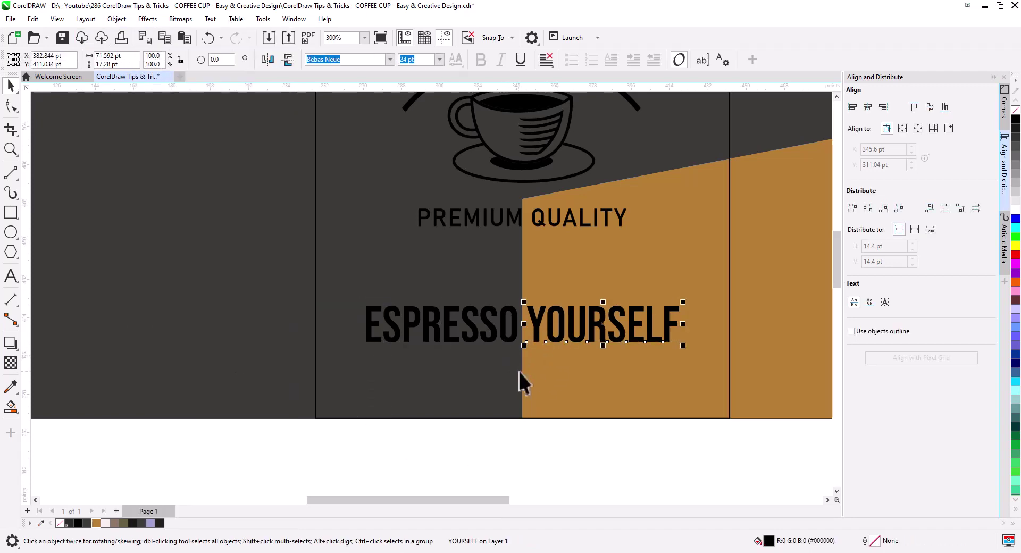
{"action": "left_click", "coordinate": [85, 524]}
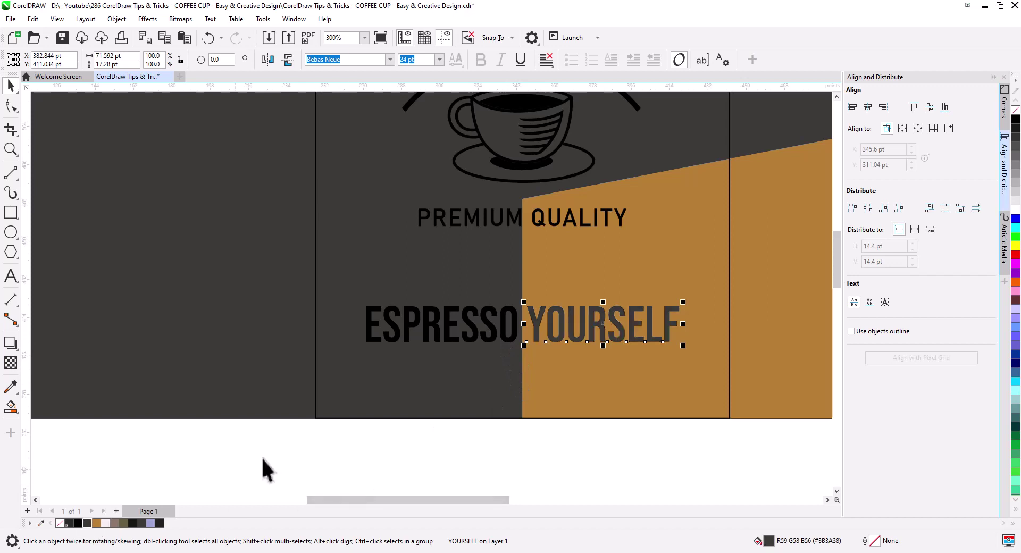
{"action": "left_click", "coordinate": [472, 339]}
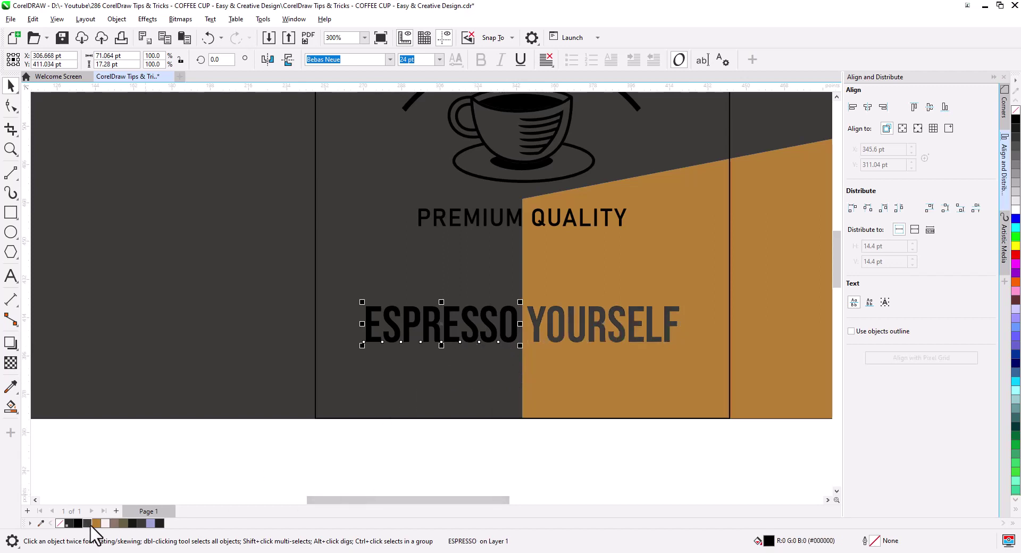
{"action": "left_click", "coordinate": [96, 524]}
{"action": "left_click", "coordinate": [521, 467]}
Move PREMIUM QUALITY down near the headline, colouring QUALITY dark grey and PREMIUM orange.
{"action": "scroll", "coordinate": [563, 383], "scroll_direction": "up", "scroll_amount": 1}
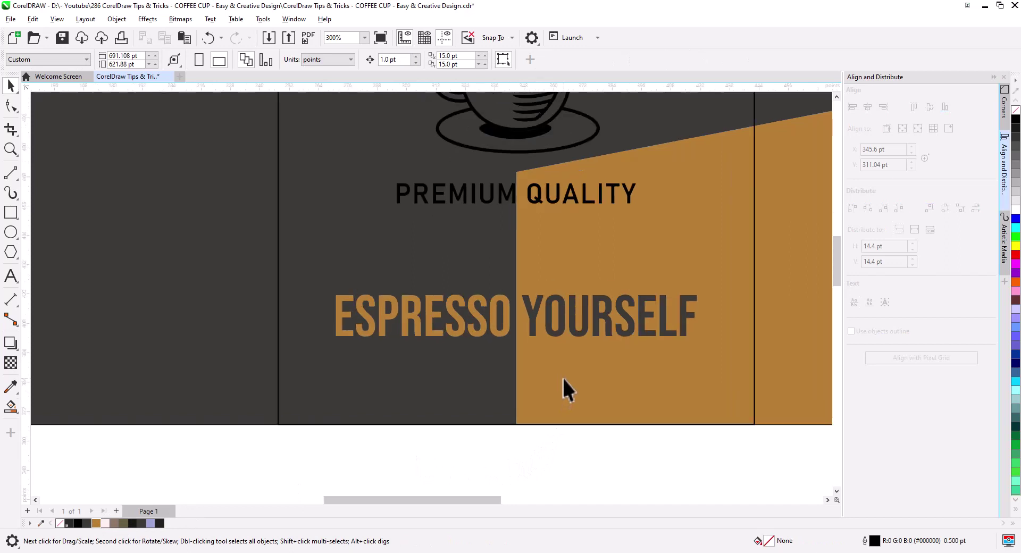
{"action": "left_click_drag", "start_coordinate": [563, 372], "coordinate": [569, 449]}
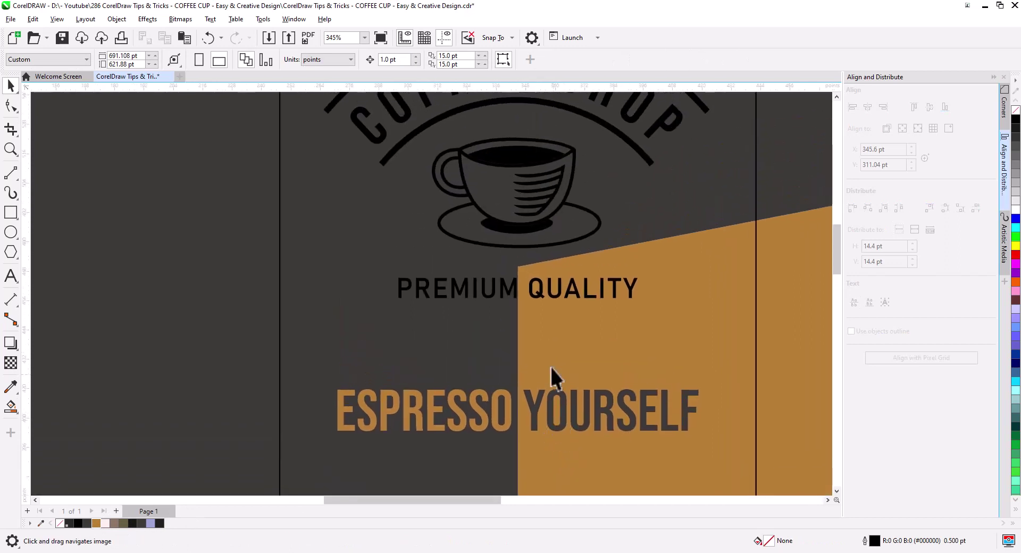
{"action": "left_click_drag", "start_coordinate": [539, 295], "coordinate": [534, 346]}
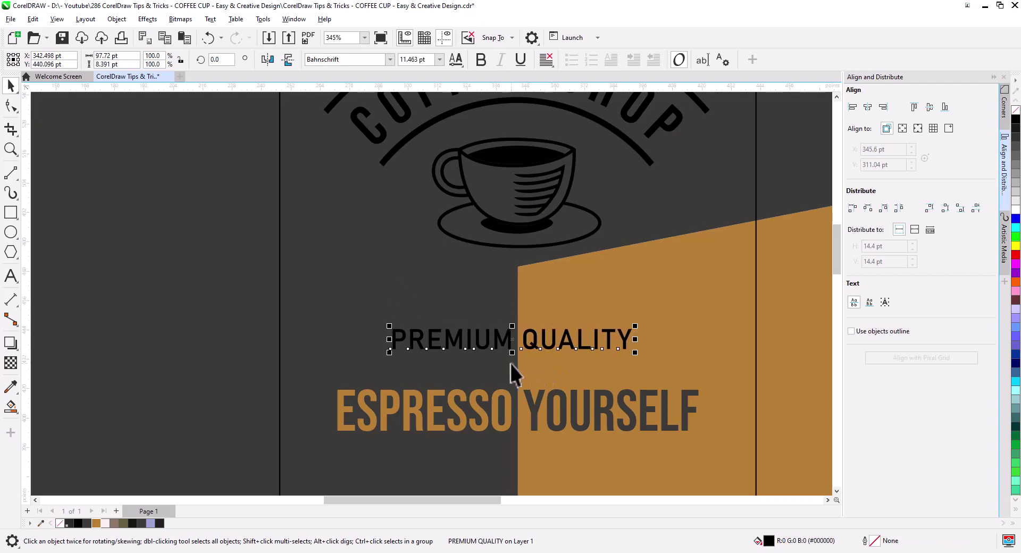
{"action": "double_click", "coordinate": [554, 346]}
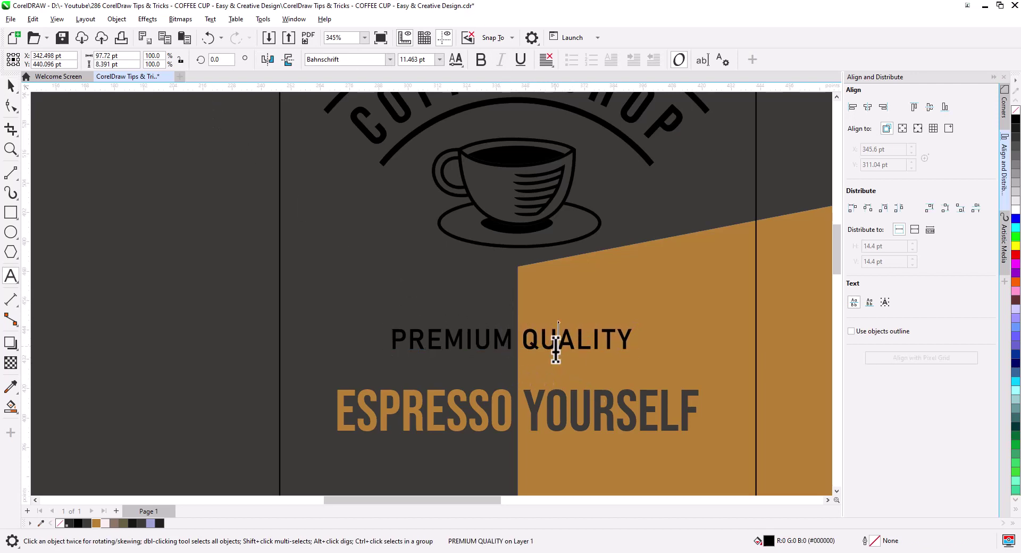
{"action": "left_click", "coordinate": [85, 523]}
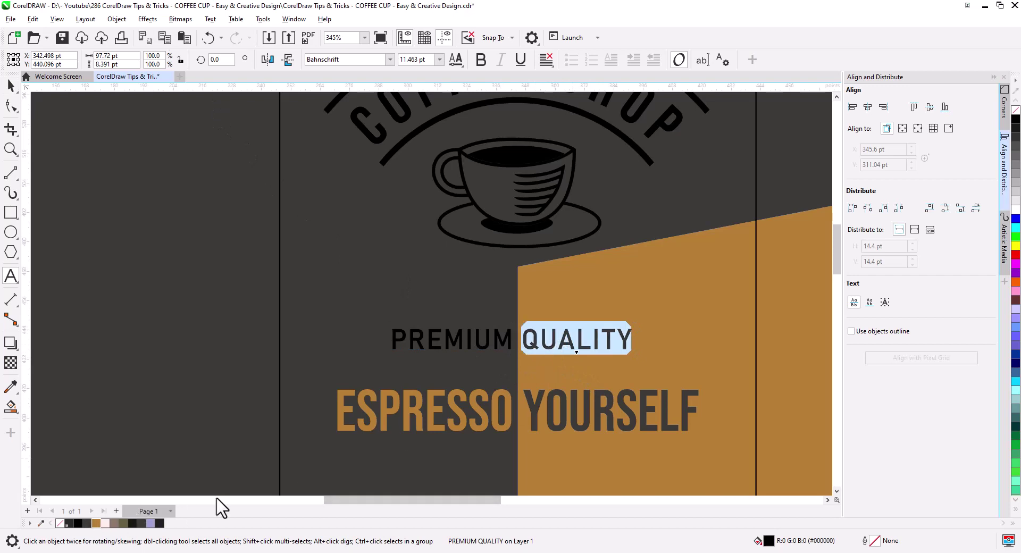
{"action": "double_click", "coordinate": [456, 340]}
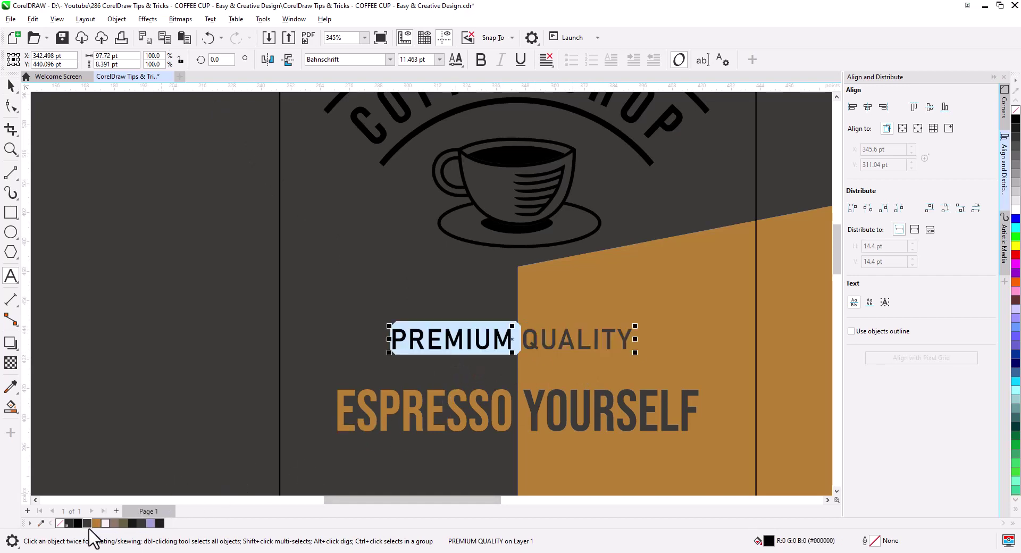
{"action": "left_click", "coordinate": [96, 524]}
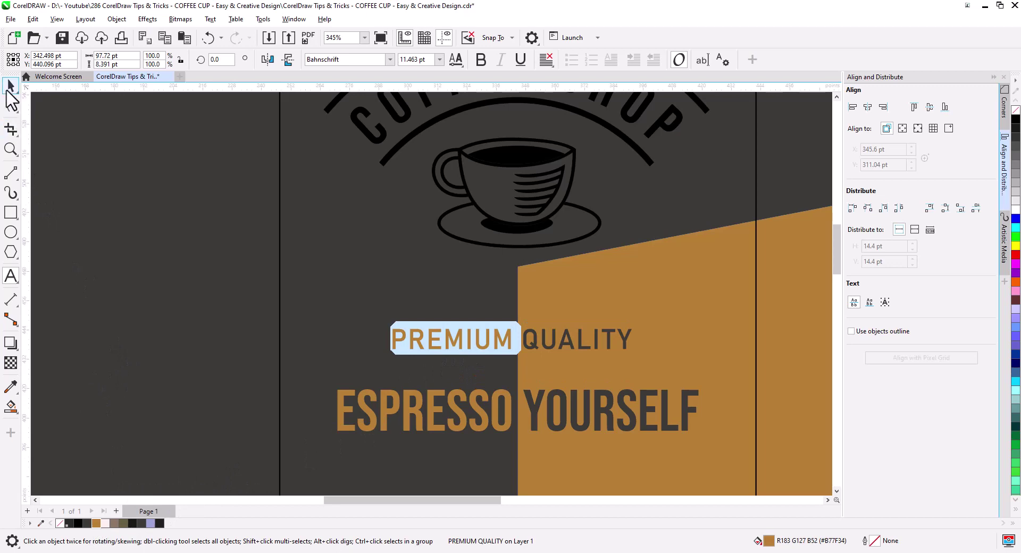
{"action": "left_click", "coordinate": [11, 86]}
{"action": "scroll", "coordinate": [426, 287], "scroll_direction": "down", "scroll_amount": 2}
{"action": "scroll", "coordinate": [463, 294], "scroll_direction": "down", "scroll_amount": 1}
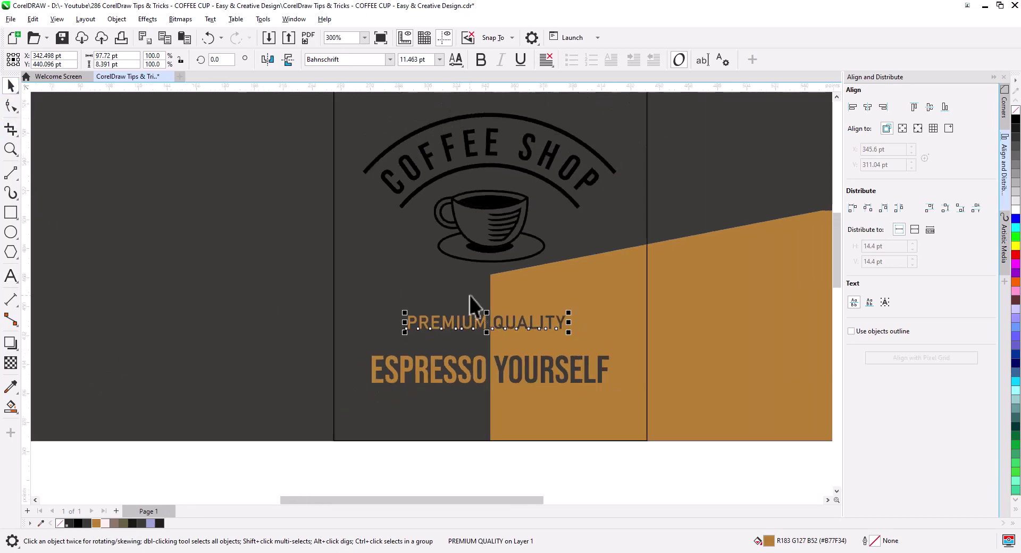
Move the coffee cup icon lower beneath the COFFEE SHOP arc.
{"action": "left_click", "coordinate": [425, 126]}
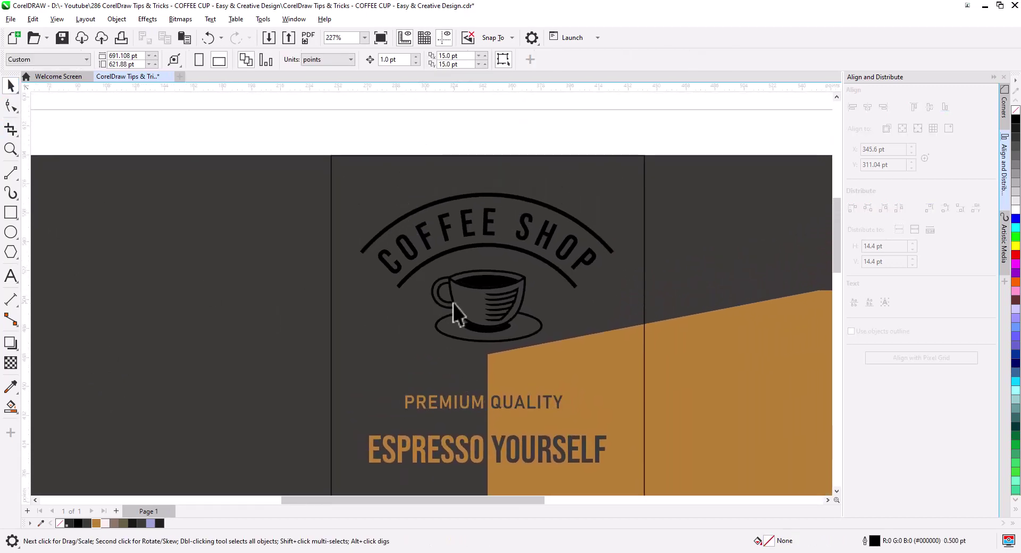
{"action": "left_click", "coordinate": [495, 312]}
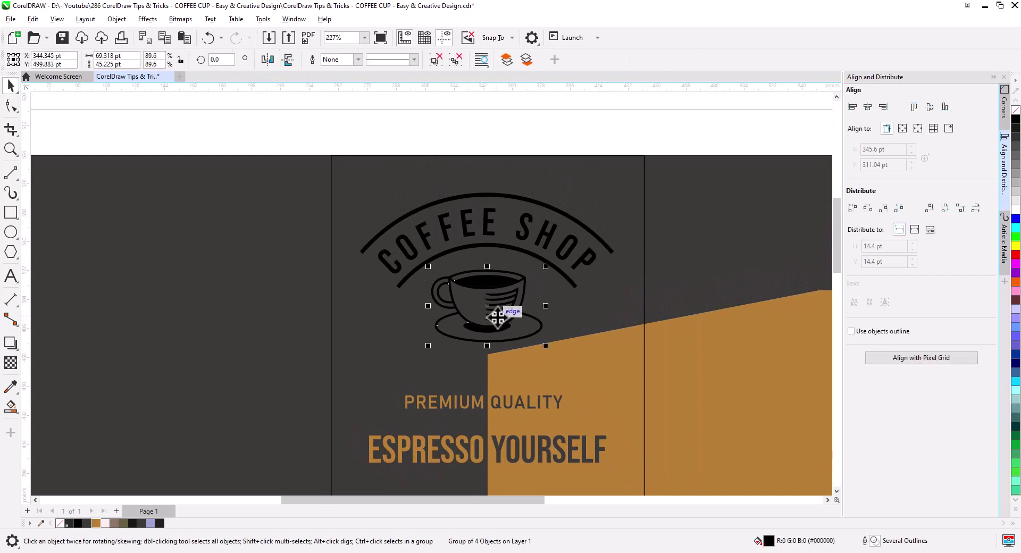
{"action": "left_click_drag", "start_coordinate": [497, 318], "coordinate": [496, 341]}
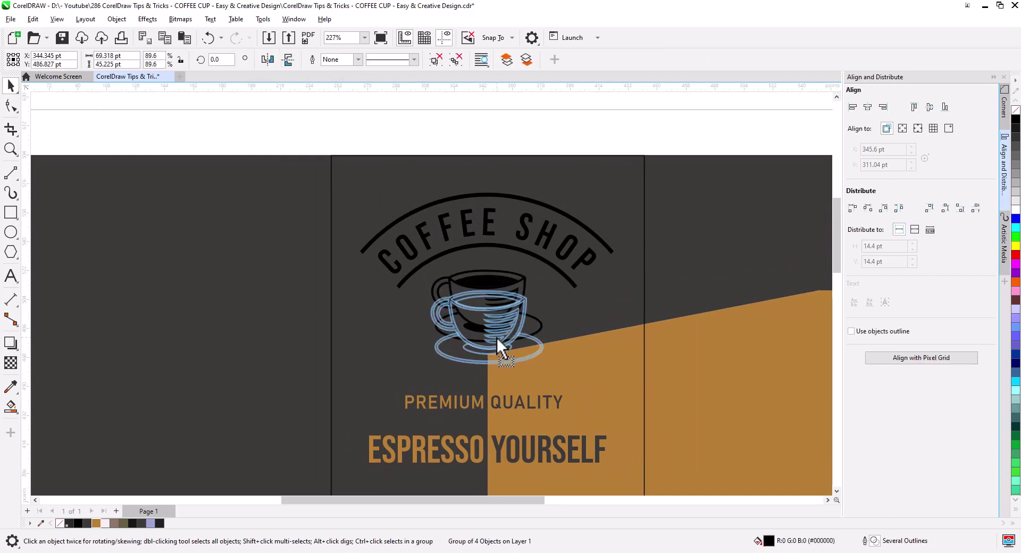
{"action": "left_click_drag", "start_coordinate": [497, 339], "coordinate": [497, 337]}
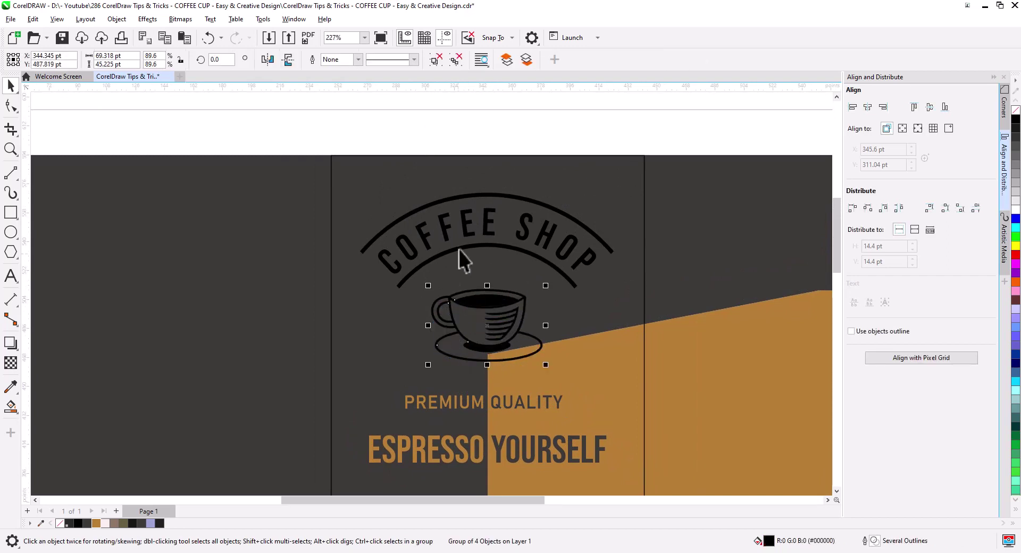
{"action": "left_click", "coordinate": [466, 142]}
Recolour the coffee cup pale pinkish white (#FBEFEE) and nudge it slightly lower.
{"action": "scroll", "coordinate": [515, 354], "scroll_direction": "up", "scroll_amount": 1}
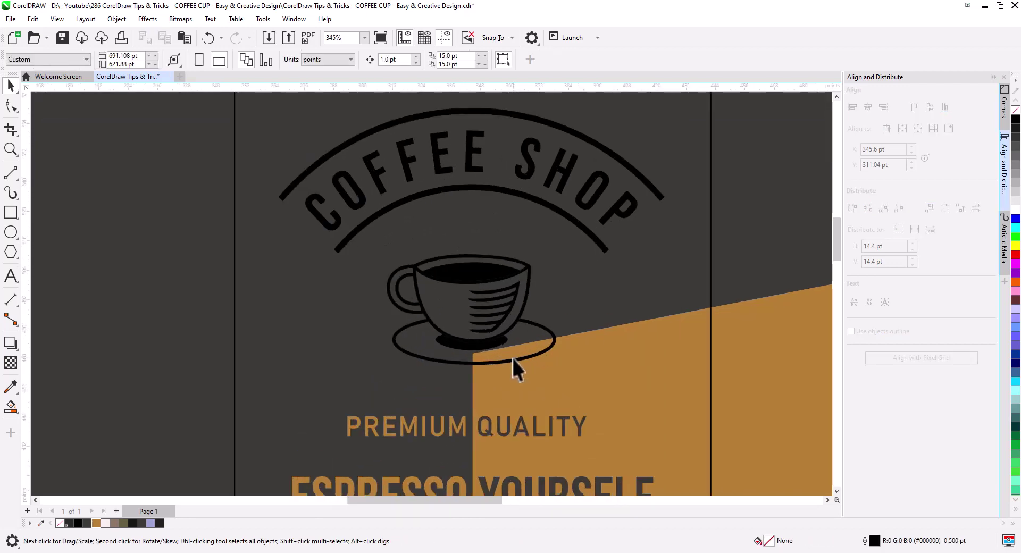
{"action": "scroll", "coordinate": [510, 340], "scroll_direction": "up", "scroll_amount": 1}
{"action": "left_click_drag", "start_coordinate": [509, 318], "coordinate": [506, 274]}
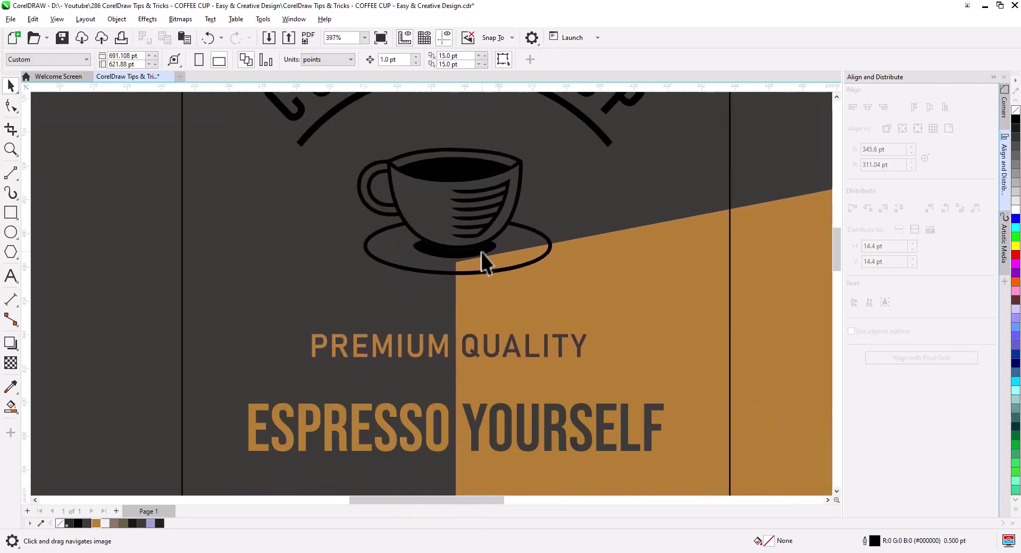
{"action": "left_click", "coordinate": [480, 251]}
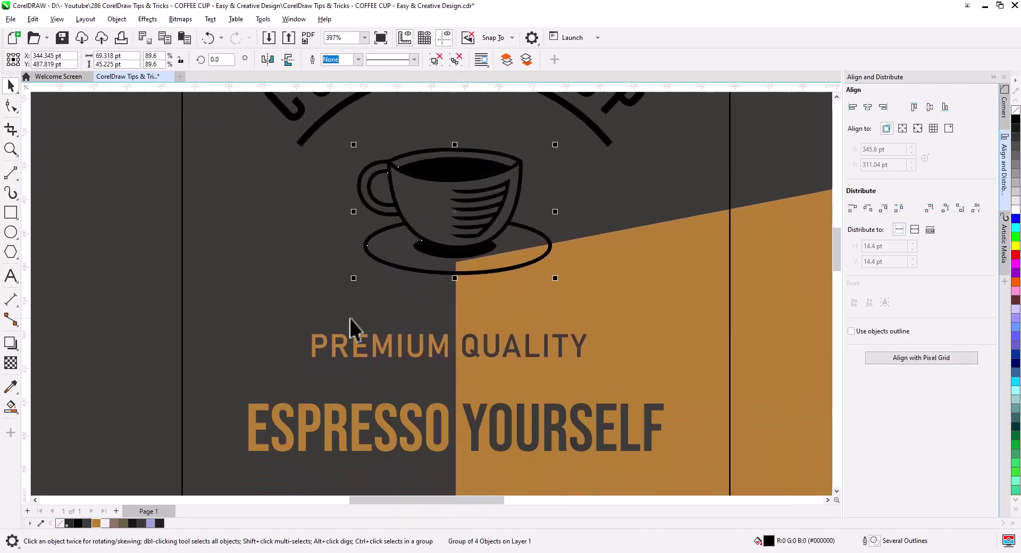
{"action": "left_click", "coordinate": [105, 523]}
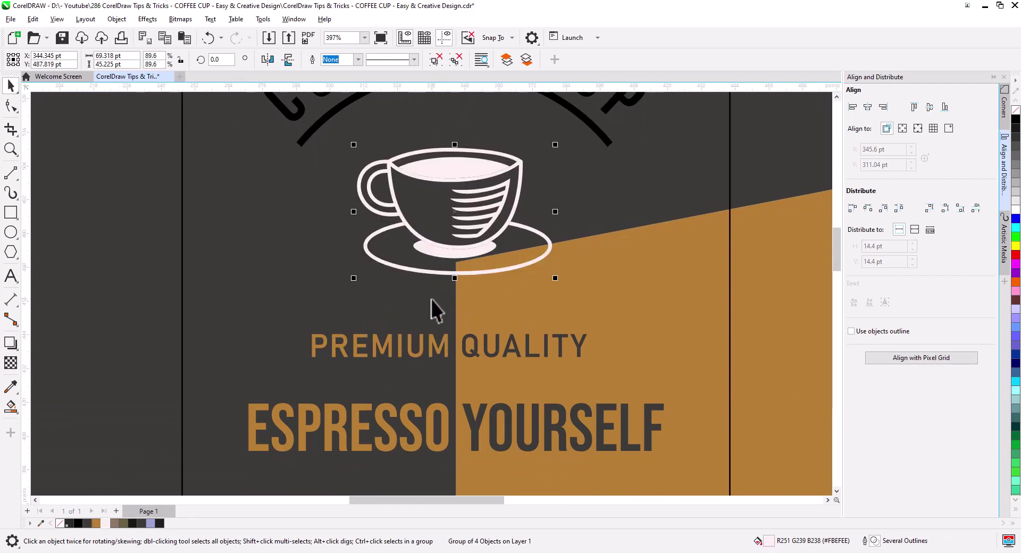
{"action": "left_click_drag", "start_coordinate": [465, 273], "coordinate": [465, 277]}
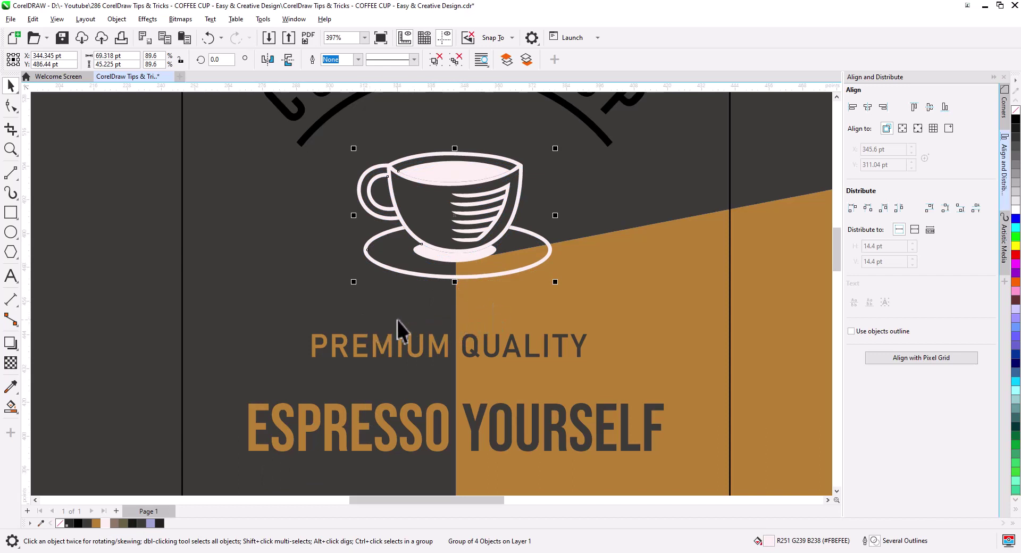
{"action": "scroll", "coordinate": [458, 285], "scroll_direction": "up", "scroll_amount": 1}
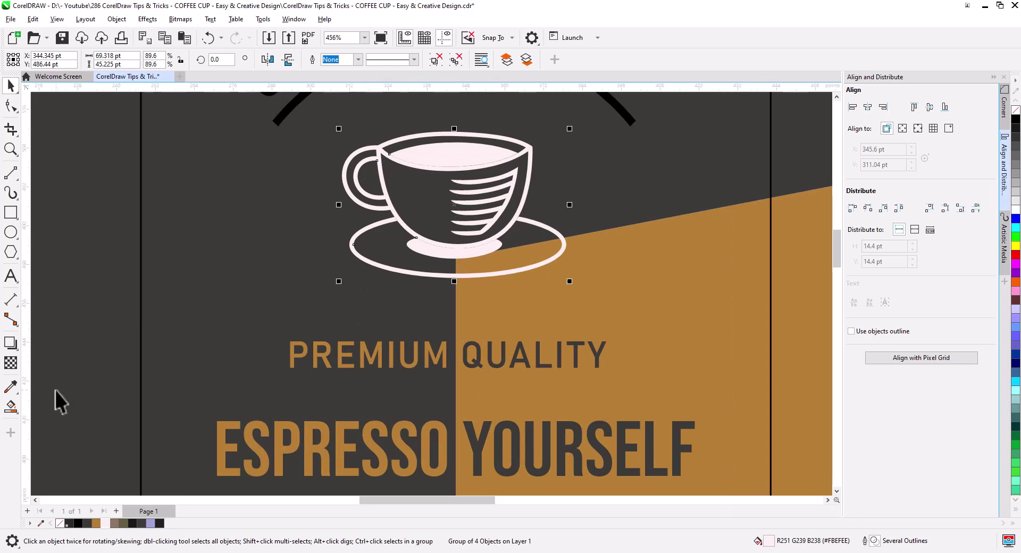
Smart Fill the saucer area over the orange panel in dark grey with no outline.
{"action": "left_click", "coordinate": [11, 407]}
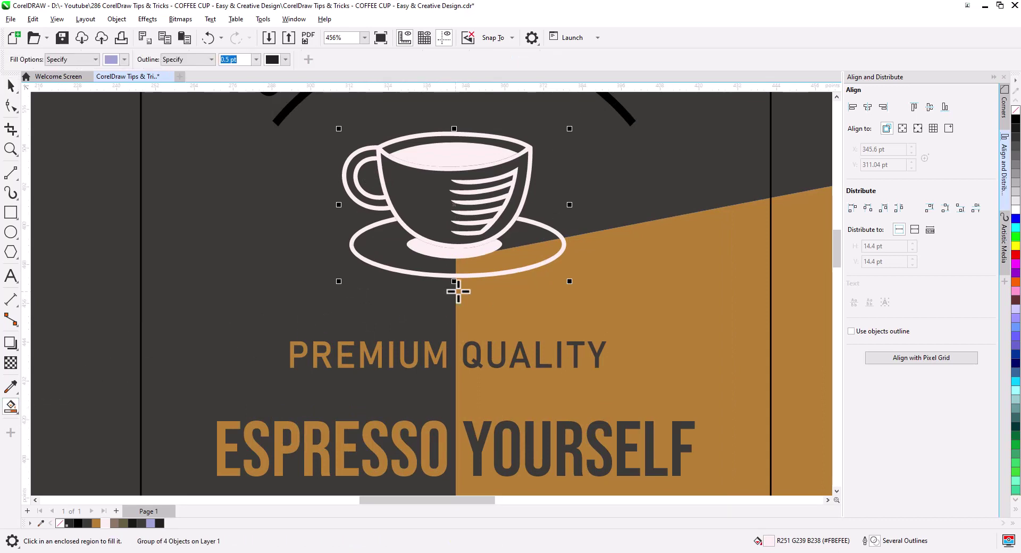
{"action": "left_click", "coordinate": [513, 265]}
{"action": "key", "text": "space"}
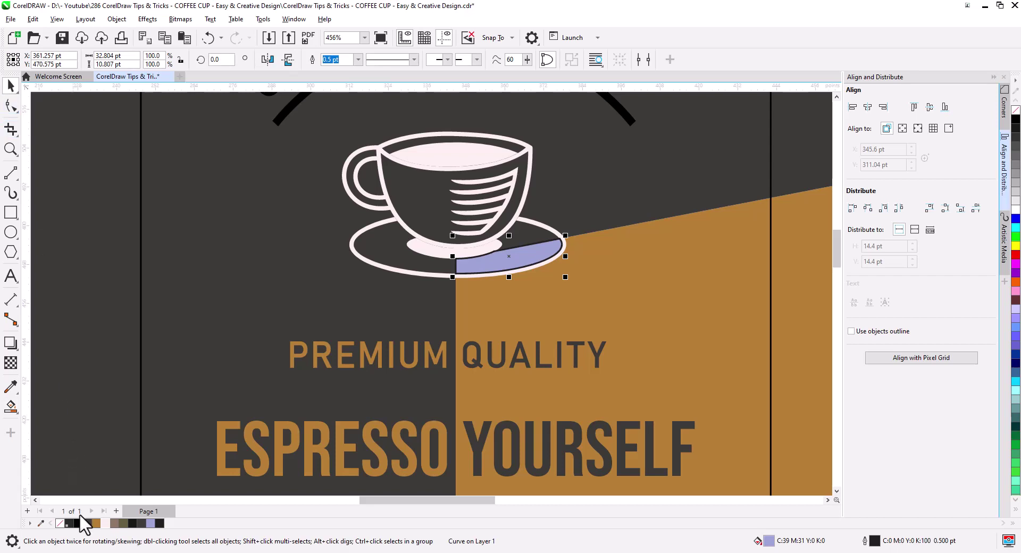
{"action": "left_click", "coordinate": [86, 523]}
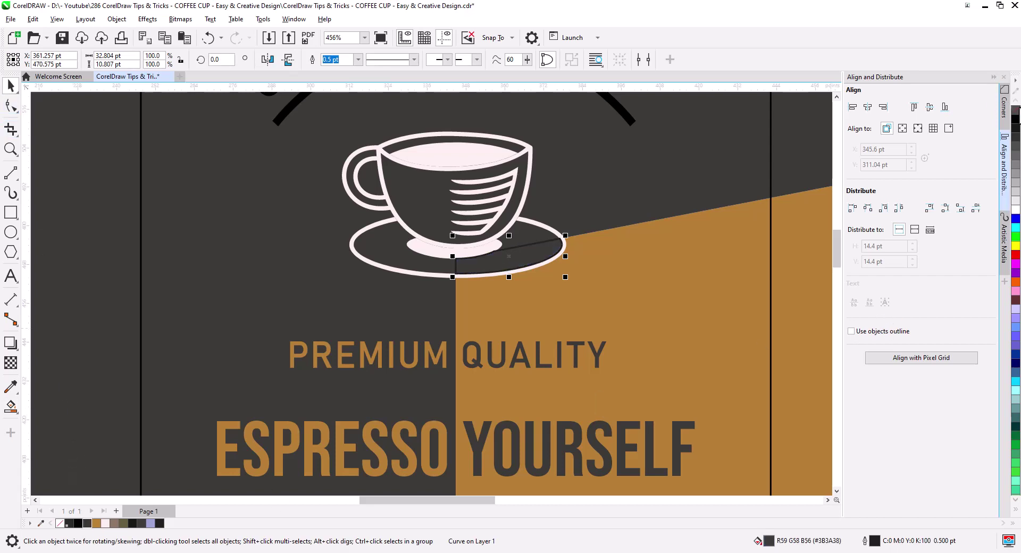
{"action": "right_click", "coordinate": [1015, 111]}
Select the COFFEE SHOP arc group and move it down toward the cup.
{"action": "scroll", "coordinate": [593, 206], "scroll_direction": "down", "scroll_amount": 2}
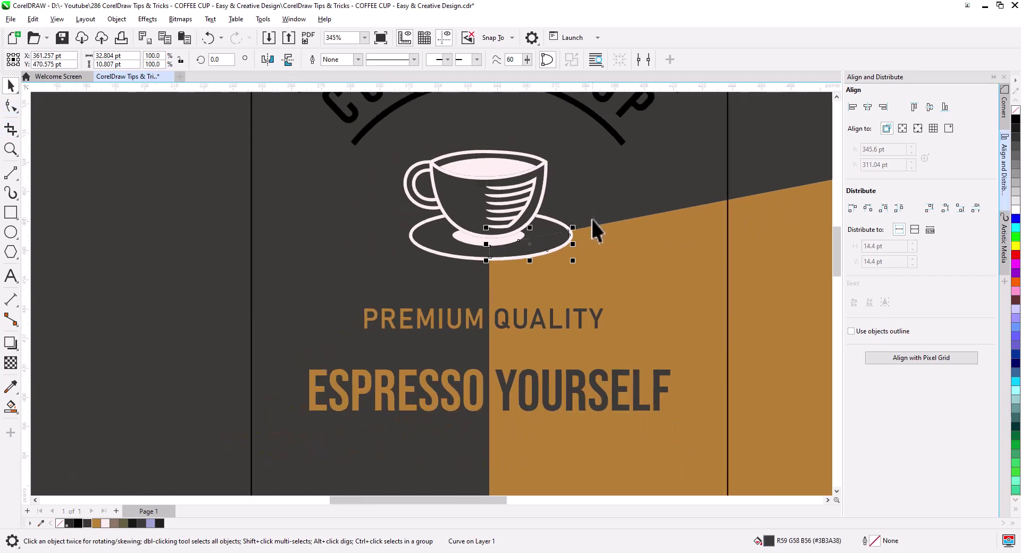
{"action": "left_click_drag", "start_coordinate": [592, 218], "coordinate": [588, 339]}
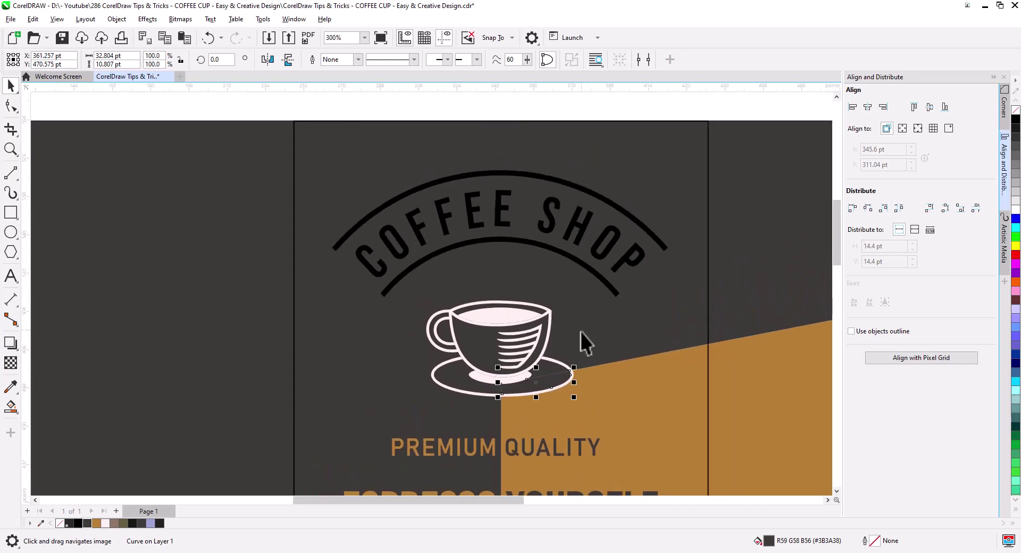
{"action": "scroll", "coordinate": [580, 332], "scroll_direction": "down", "scroll_amount": 1}
{"action": "mouse_move", "coordinate": [320, 114]}
{"action": "left_mouse_down"}
{"action": "mouse_move", "coordinate": [541, 314]}
{"action": "mouse_move", "coordinate": [648, 310]}
{"action": "mouse_move", "coordinate": [626, 291]}
{"action": "left_mouse_up"}
{"action": "left_click_drag", "start_coordinate": [498, 238], "coordinate": [499, 250]}
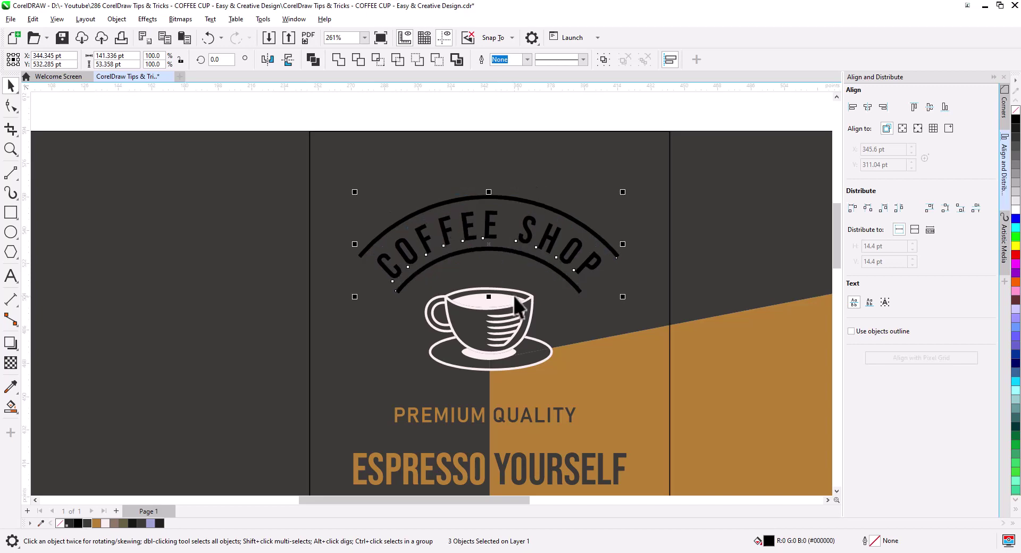
Colour the COFFEE SHOP arc pale pinkish white to match the cup.
{"action": "left_click", "coordinate": [104, 524]}
{"action": "left_click", "coordinate": [513, 112]}
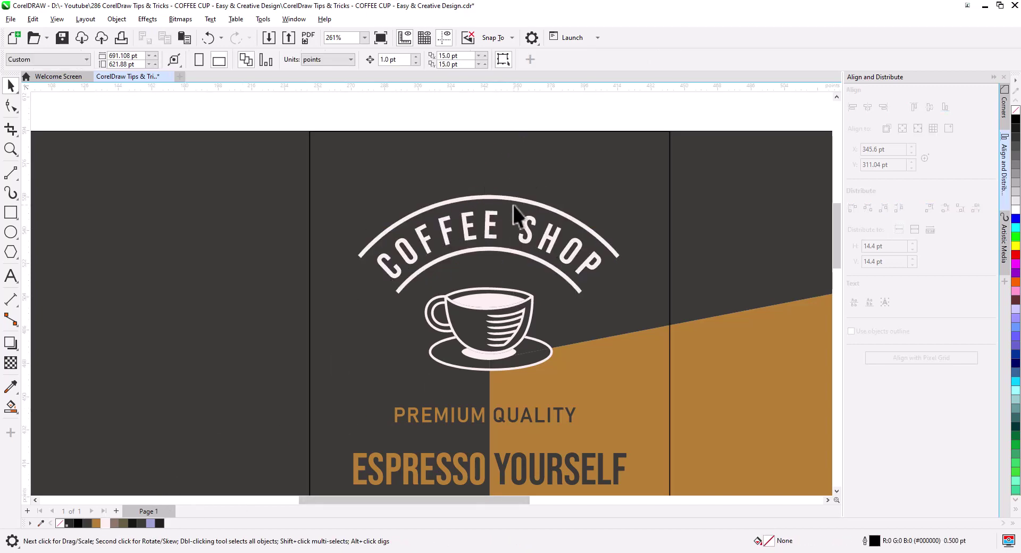
{"action": "scroll", "coordinate": [514, 241], "scroll_direction": "up", "scroll_amount": 2}
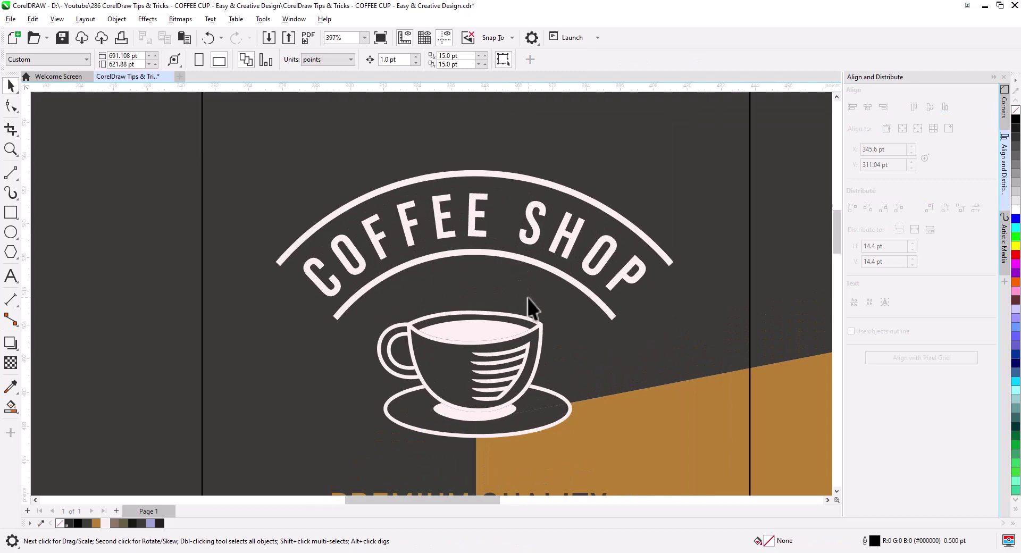
{"action": "scroll", "coordinate": [528, 298], "scroll_direction": "down", "scroll_amount": 2}
Weld the COFFEE SHOP lettering and both curved arcs into a single curve.
{"action": "left_click_drag", "start_coordinate": [222, 102], "coordinate": [592, 326]}
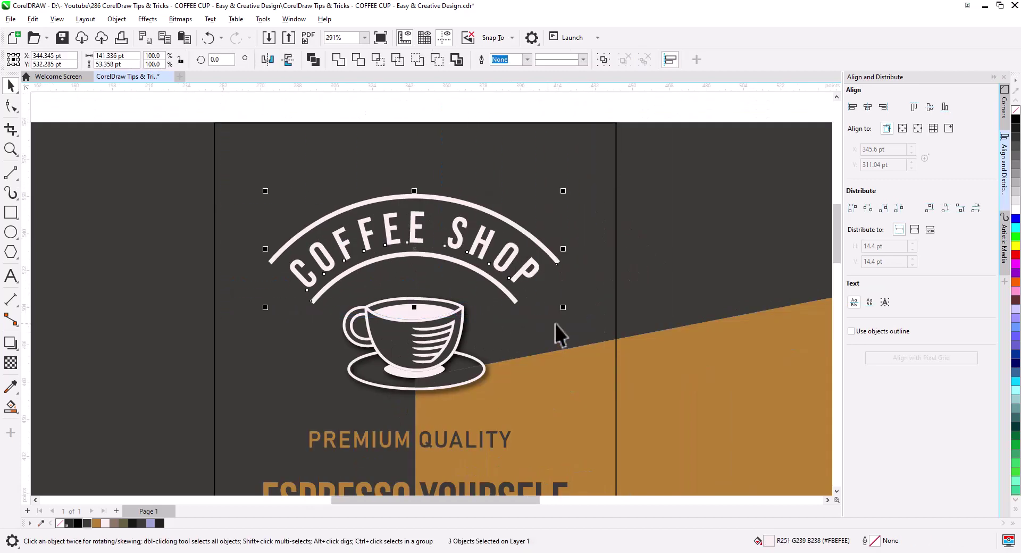
{"action": "left_click", "coordinate": [338, 60]}
{"action": "scroll", "coordinate": [363, 255], "scroll_direction": "up", "scroll_amount": 1}
{"action": "scroll", "coordinate": [362, 255], "scroll_direction": "up", "scroll_amount": 1}
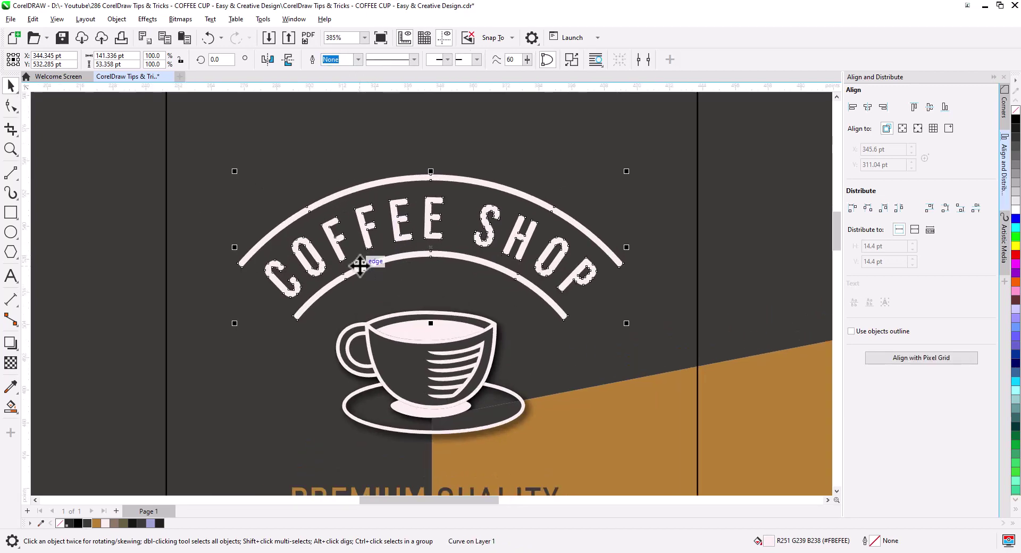
{"action": "scroll", "coordinate": [359, 266], "scroll_direction": "up", "scroll_amount": 1}
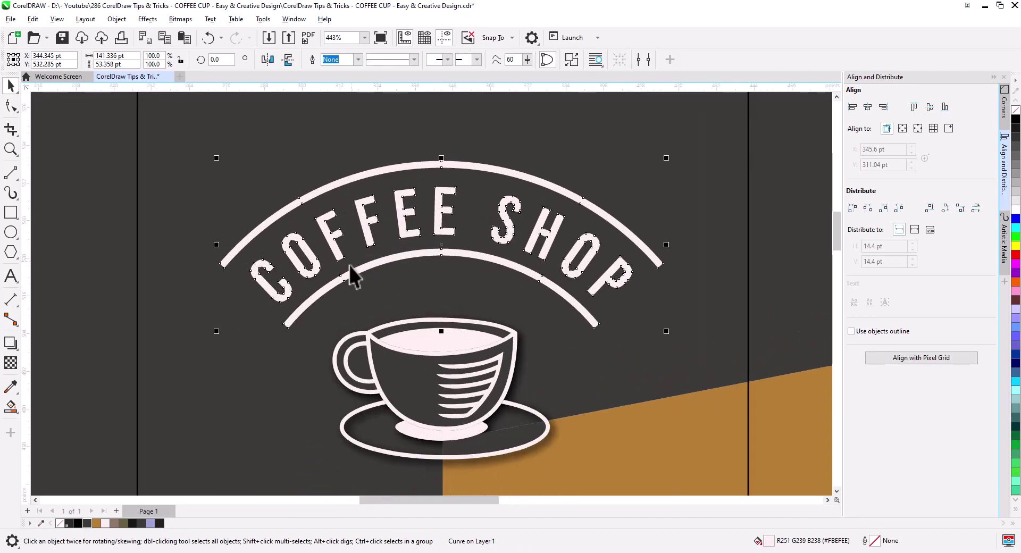
Add an Outside contour around the COFFEE SHOP arc with a 1.0 pt offset.
{"action": "left_click", "coordinate": [10, 344]}
{"action": "left_click", "coordinate": [11, 344]}
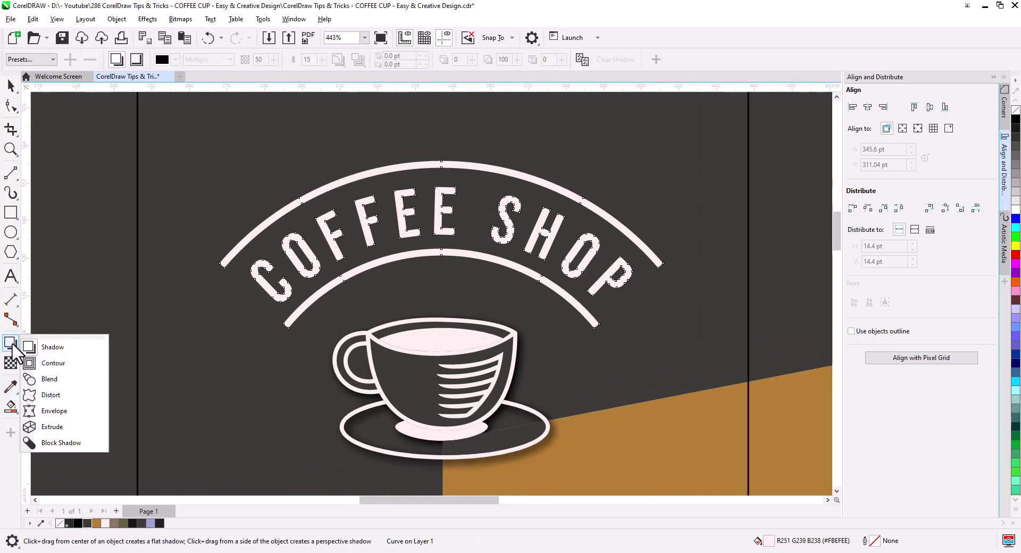
{"action": "left_click", "coordinate": [61, 362]}
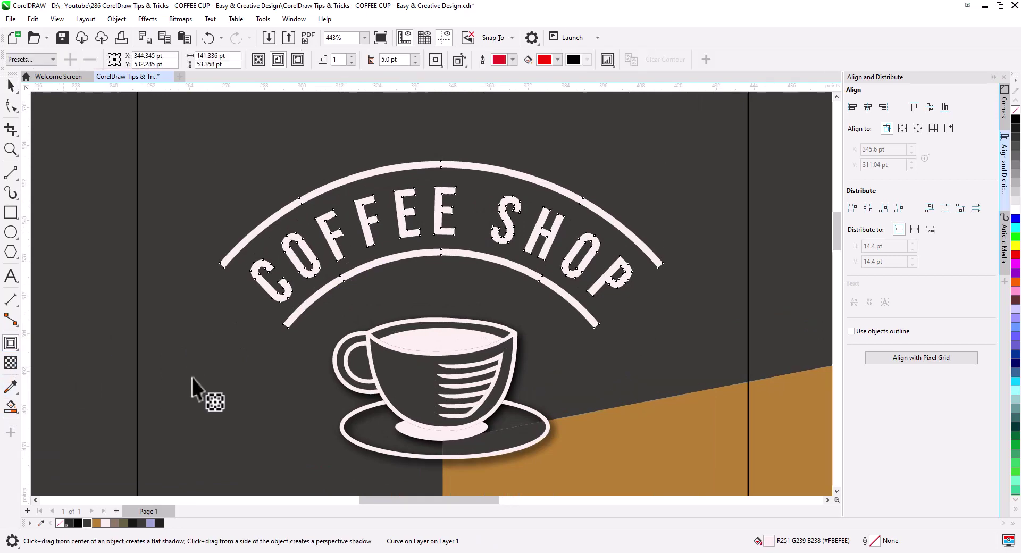
{"action": "left_click", "coordinate": [298, 60]}
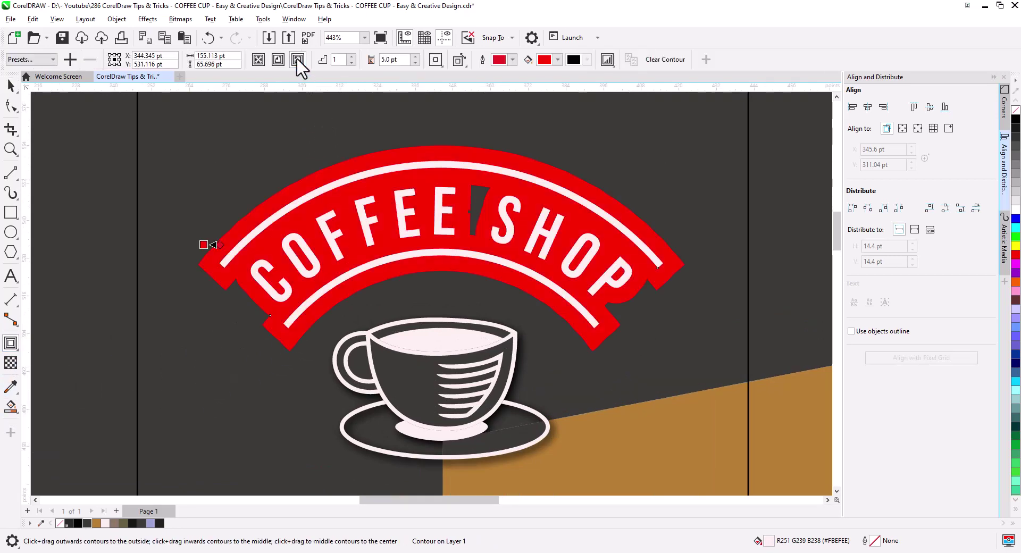
{"action": "left_click", "coordinate": [414, 63]}
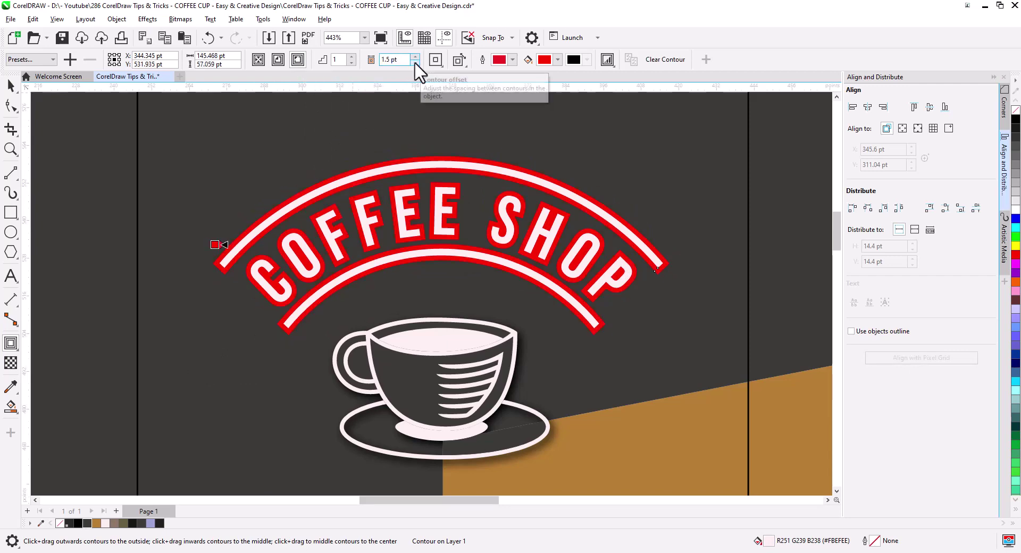
{"action": "left_click", "coordinate": [416, 62]}
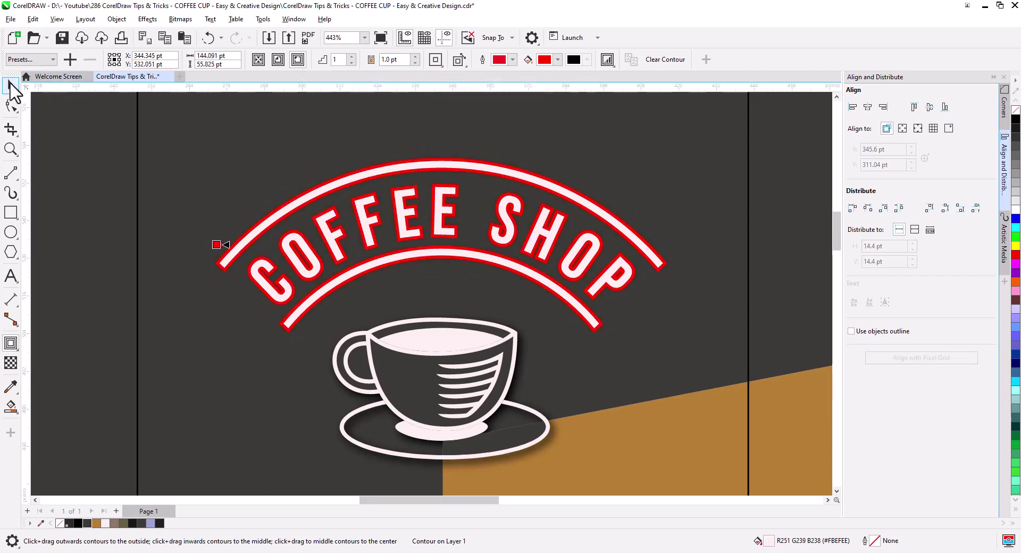
Break the contour apart, colour the separated outline brown (#8E7765), and select the coffee cup icon.
{"action": "left_click", "coordinate": [10, 85]}
{"action": "right_click", "coordinate": [317, 188]}
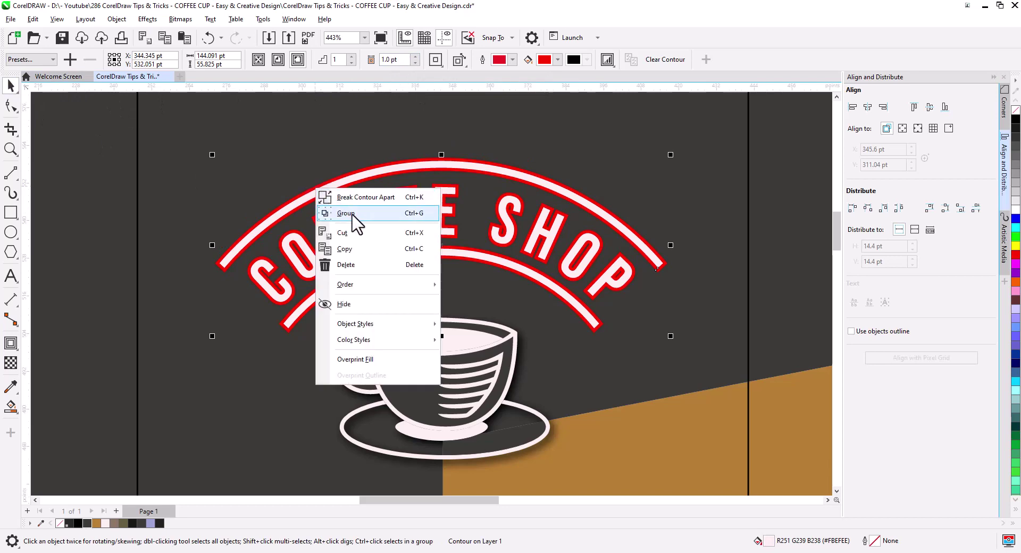
{"action": "left_click", "coordinate": [364, 198]}
{"action": "left_click", "coordinate": [279, 207]}
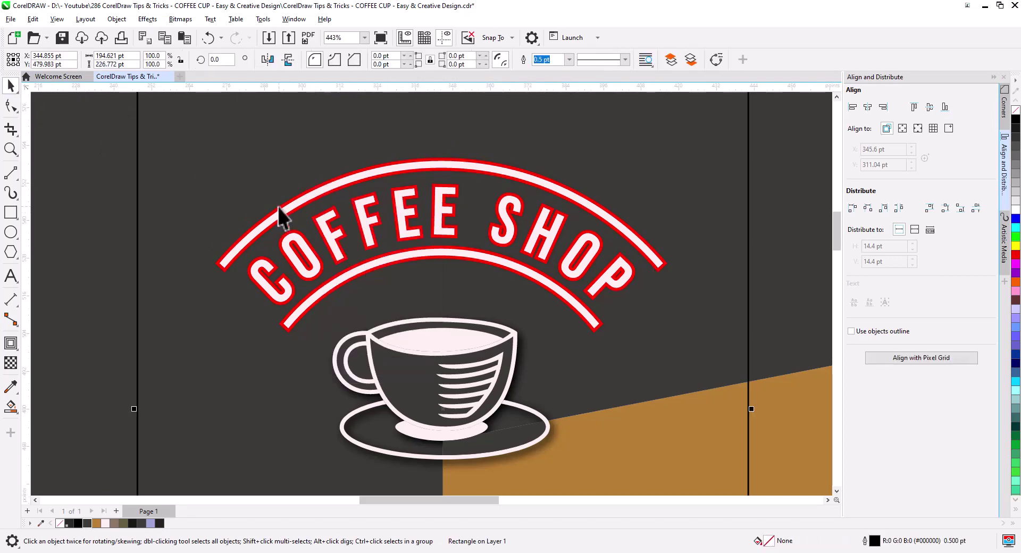
{"action": "left_click", "coordinate": [277, 206]}
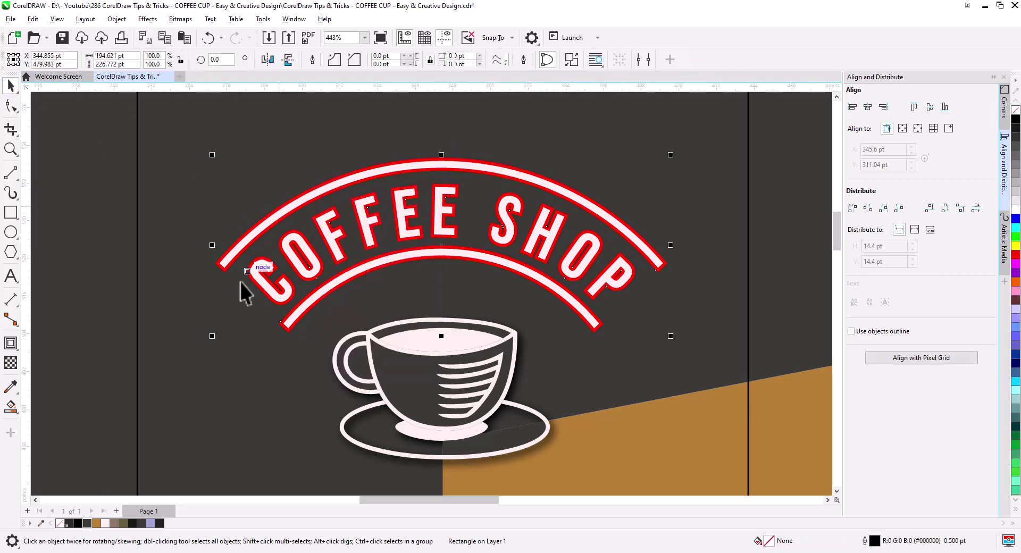
{"action": "left_click", "coordinate": [114, 524]}
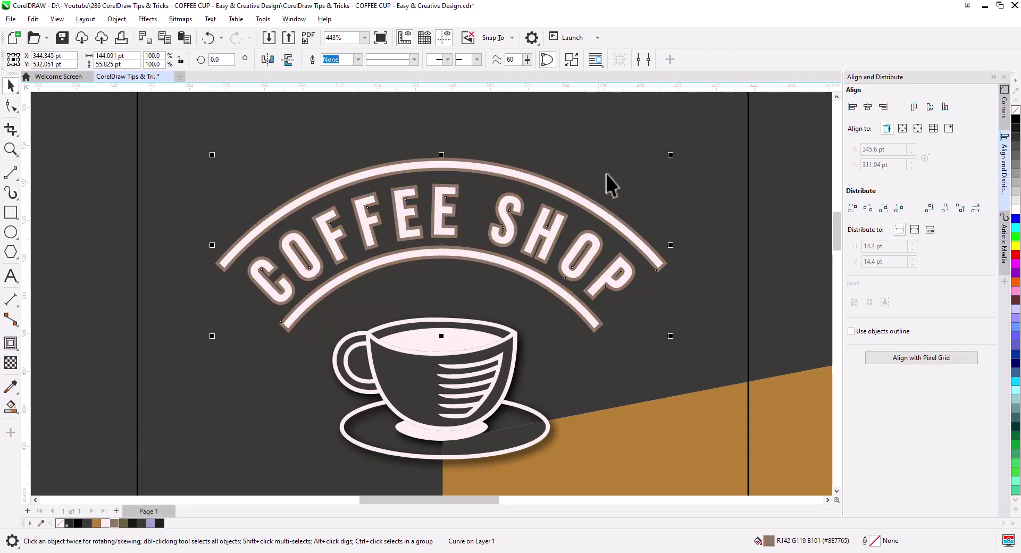
{"action": "left_click", "coordinate": [491, 316]}
{"action": "scroll", "coordinate": [411, 310], "scroll_direction": "down", "scroll_amount": 2}
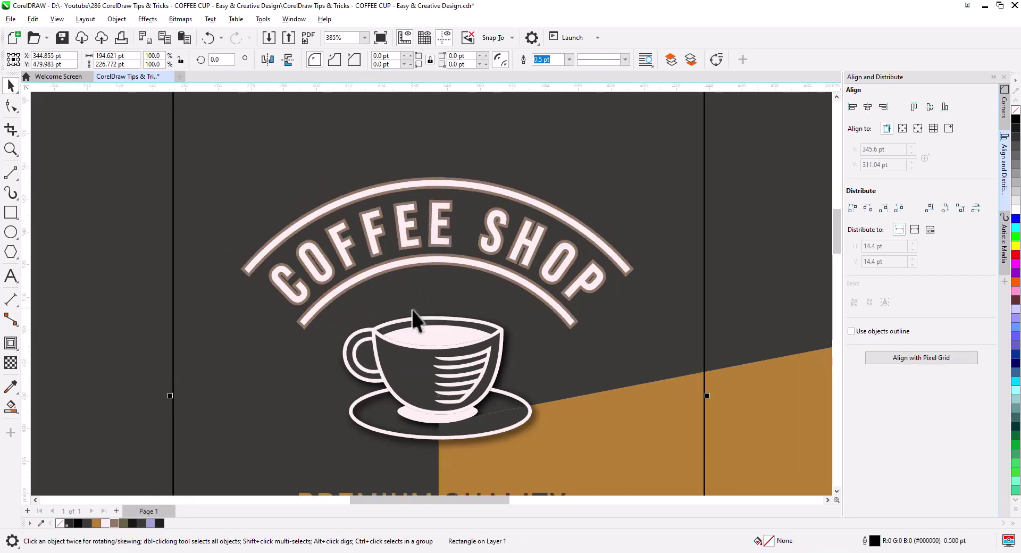
{"action": "left_click", "coordinate": [386, 107]}
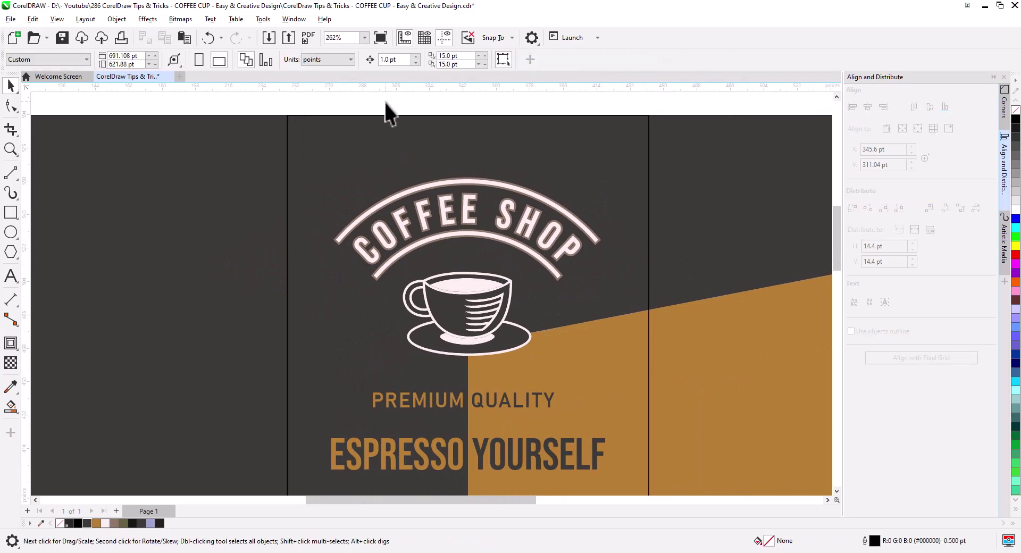
{"action": "left_click_drag", "start_coordinate": [385, 101], "coordinate": [538, 366]}
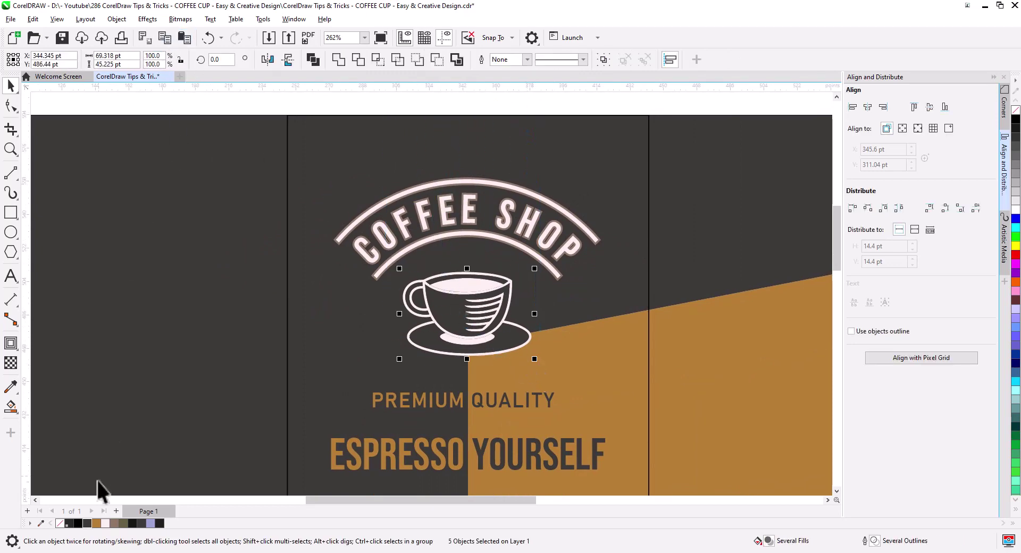
Paste the coffee cup onto a new Page 2 and delete its dark grey fill shape.
{"action": "left_click", "coordinate": [116, 511]}
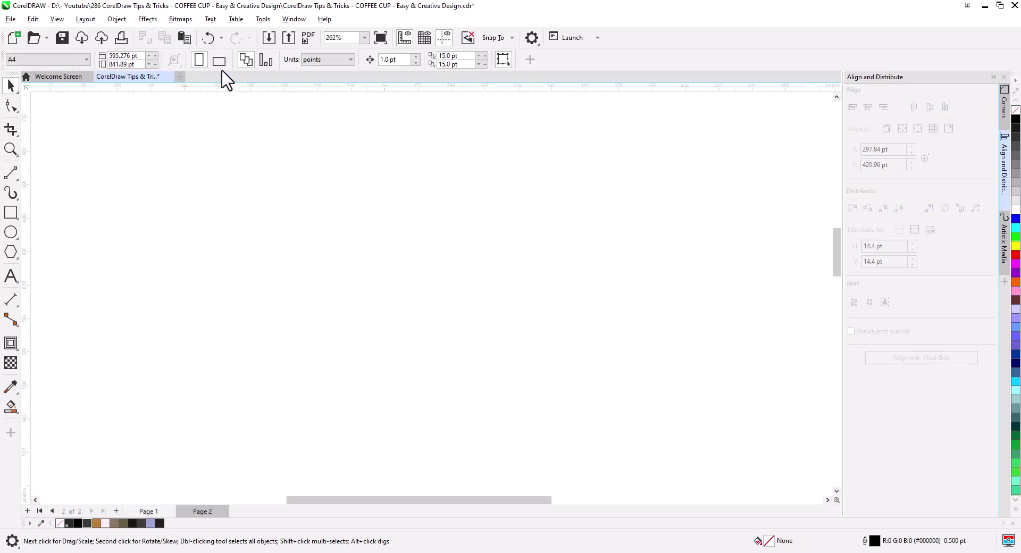
{"action": "left_click", "coordinate": [188, 40]}
{"action": "left_click", "coordinate": [480, 368]}
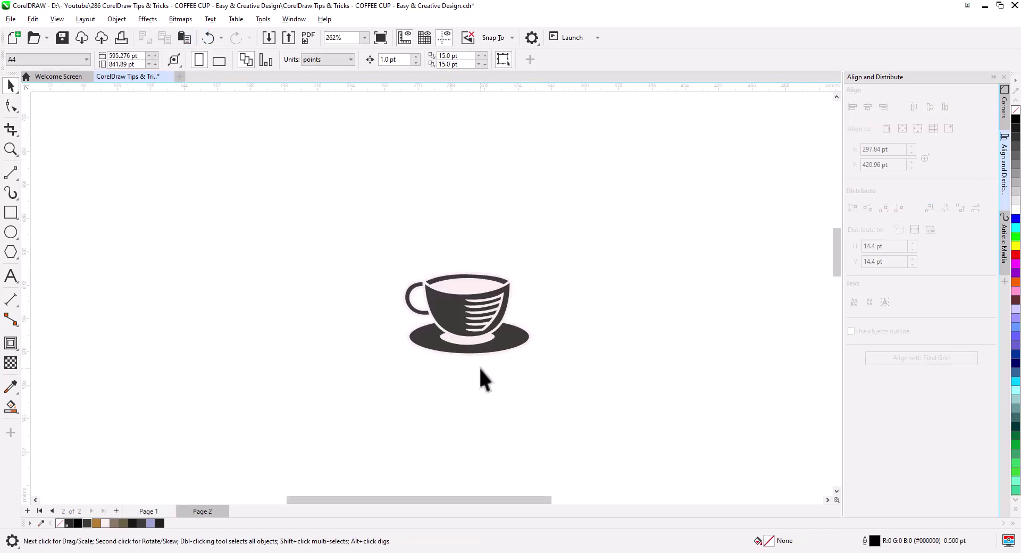
{"action": "left_click", "coordinate": [509, 342]}
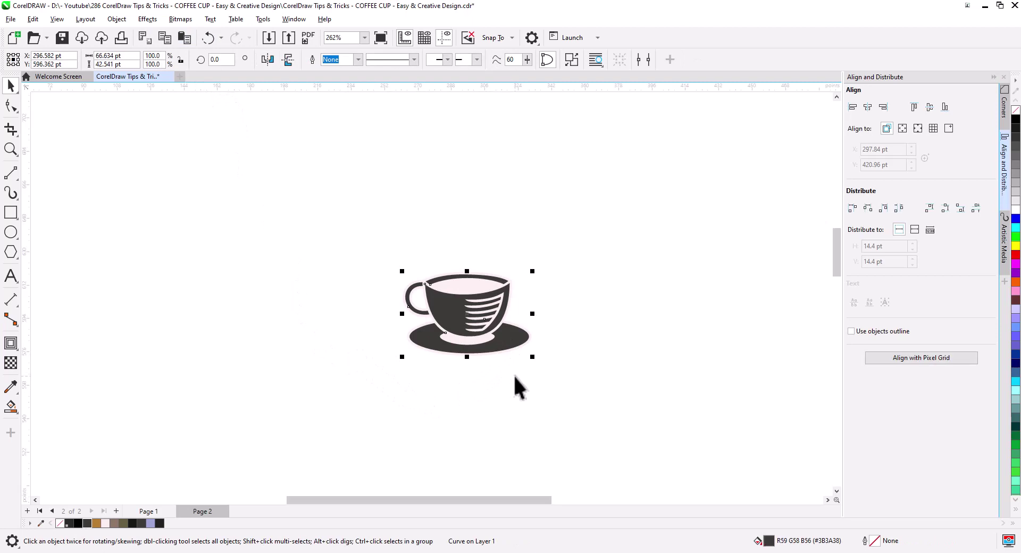
{"action": "key", "text": "Delete"}
Give the three remaining cup shapes a black fill and black outline.
{"action": "left_click", "coordinate": [497, 343]}
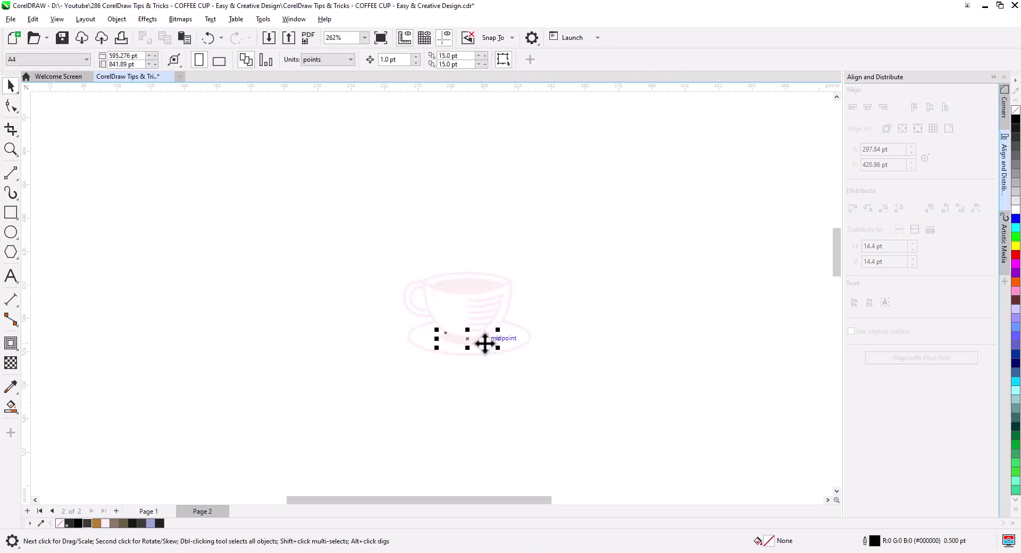
{"action": "left_click", "coordinate": [500, 354]}
{"action": "left_click", "coordinate": [479, 340]}
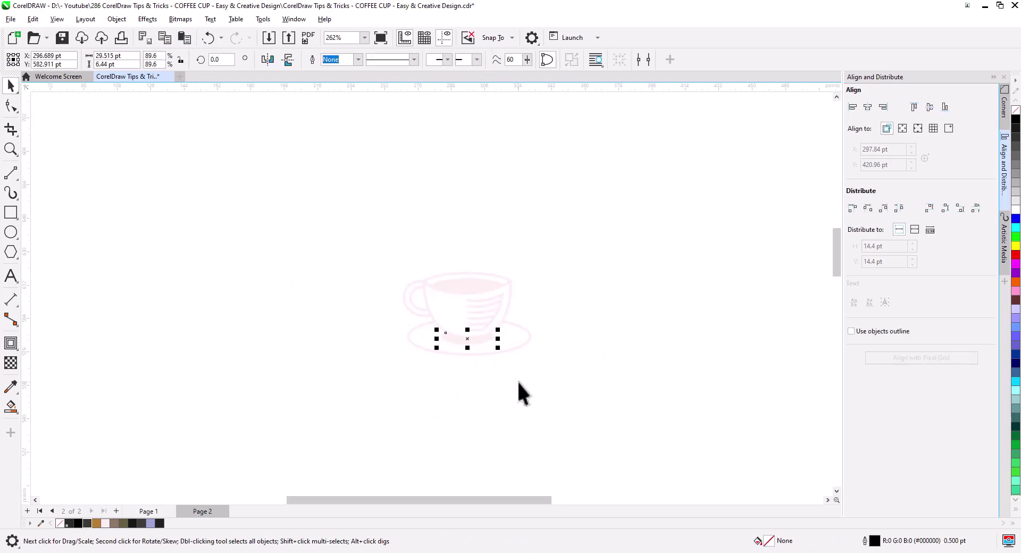
{"action": "left_click", "coordinate": [524, 383]}
{"action": "left_click", "coordinate": [516, 315]}
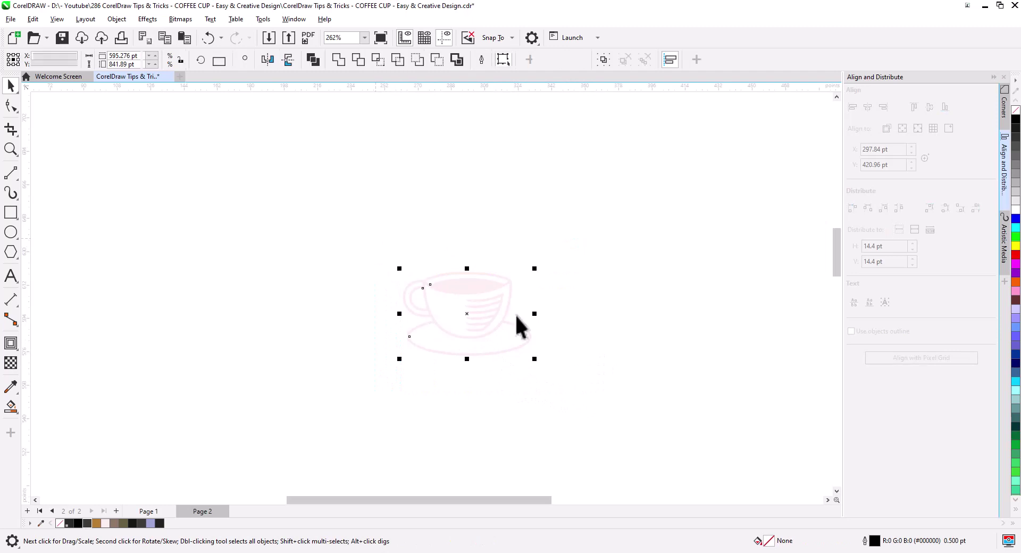
{"action": "right_click", "coordinate": [1015, 121]}
{"action": "left_click", "coordinate": [1015, 121]}
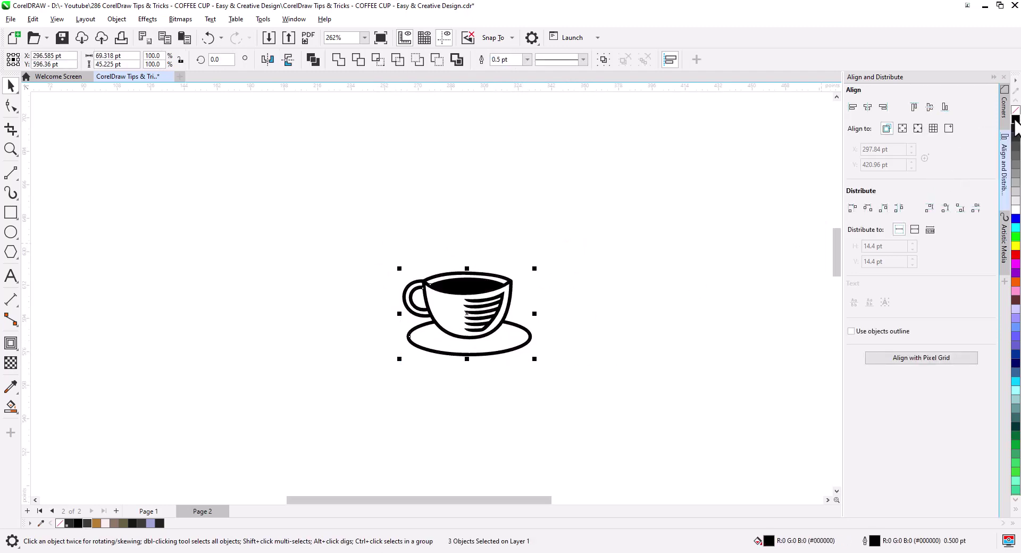
{"action": "left_click", "coordinate": [614, 310]}
{"action": "scroll", "coordinate": [547, 337], "scroll_direction": "up", "scroll_amount": 3}
Delete the coffee ellipse and break the cup curve apart.
{"action": "left_click", "coordinate": [487, 294]}
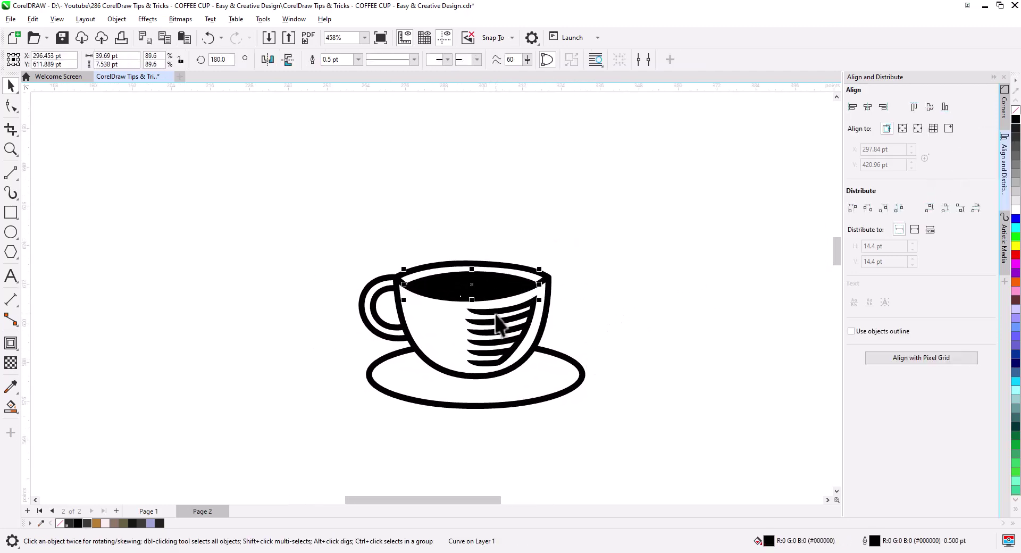
{"action": "key", "text": "Delete"}
{"action": "left_click", "coordinate": [514, 298]}
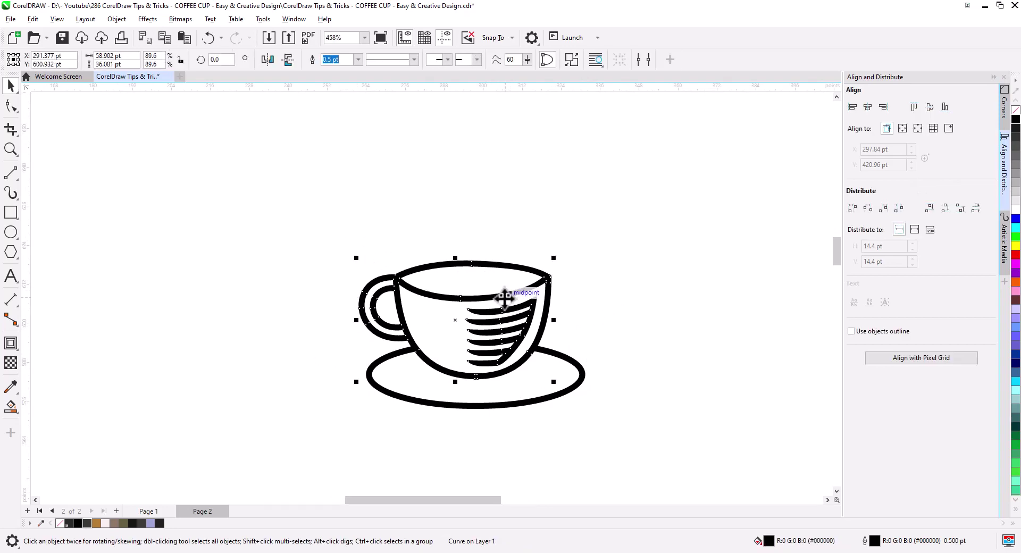
{"action": "right_click", "coordinate": [506, 297]}
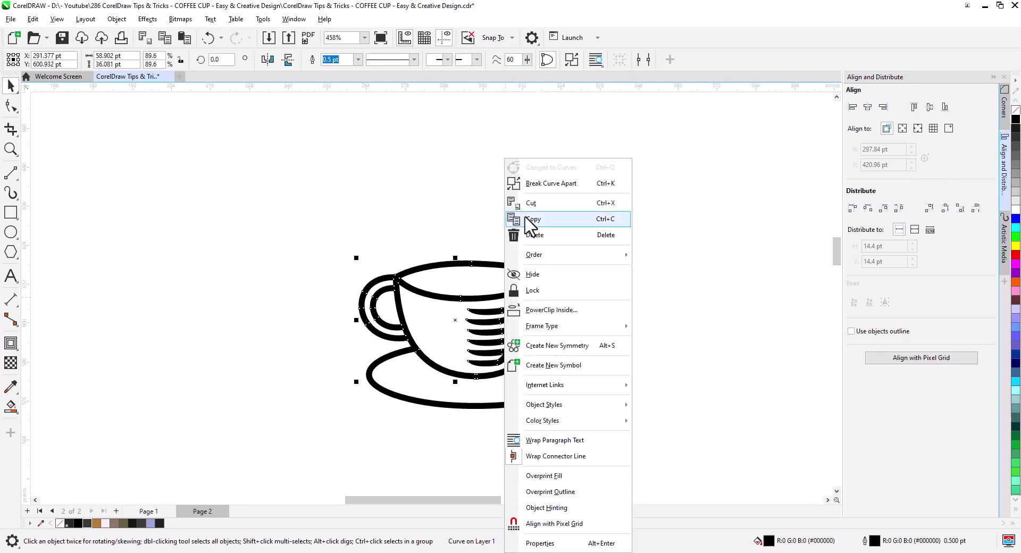
{"action": "left_click", "coordinate": [548, 183]}
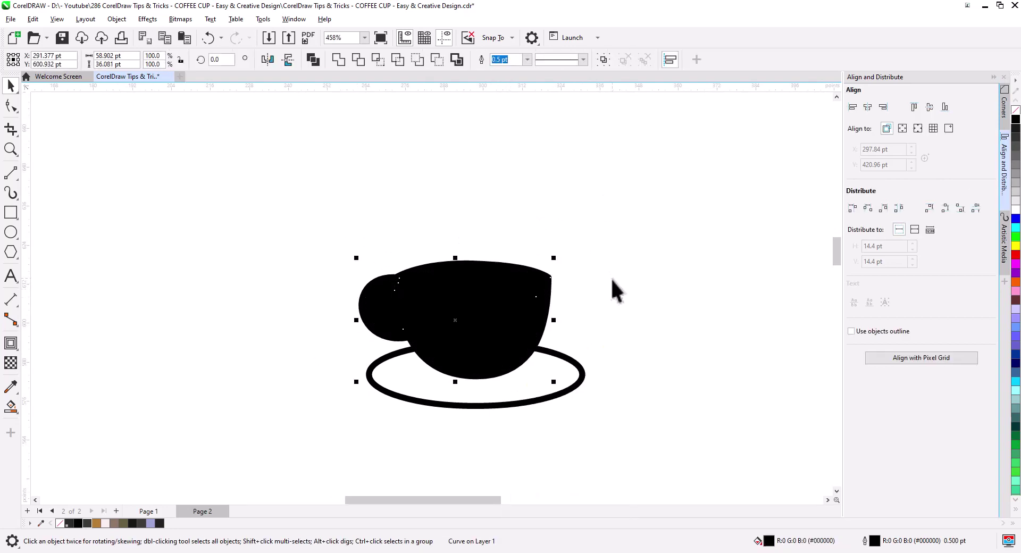
Select the saucer, handle shapes and cup body to check the separated pieces.
{"action": "left_click", "coordinate": [574, 373]}
{"action": "left_click", "coordinate": [605, 338]}
{"action": "scroll", "coordinate": [524, 359], "scroll_direction": "up", "scroll_amount": 1}
{"action": "scroll", "coordinate": [535, 371], "scroll_direction": "up", "scroll_amount": 1}
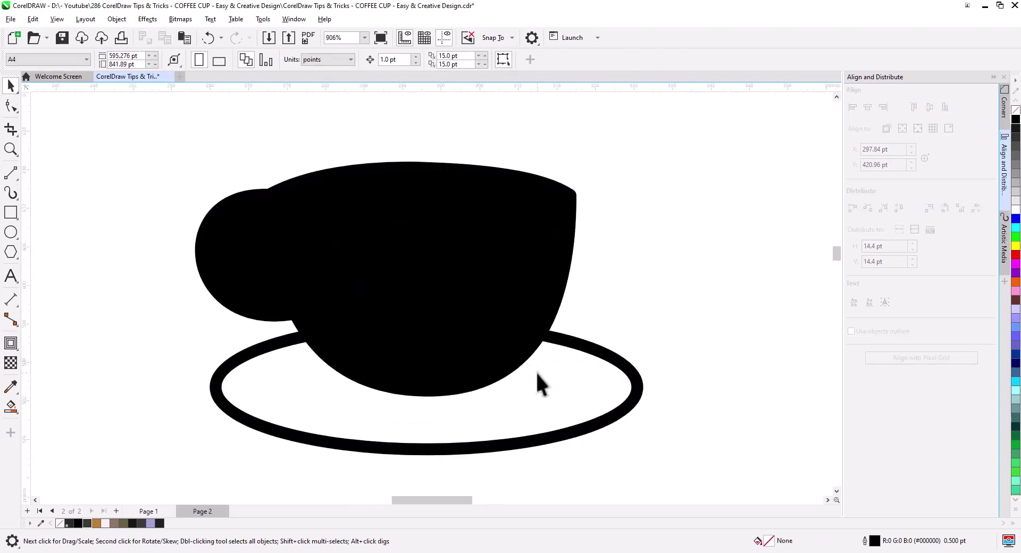
{"action": "left_click", "coordinate": [592, 302]}
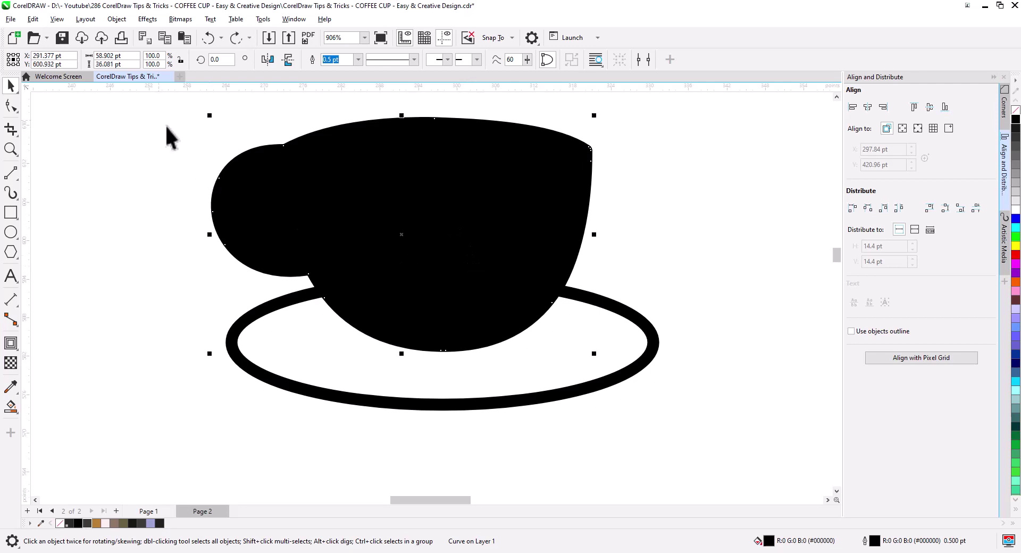
{"action": "left_click_drag", "start_coordinate": [162, 125], "coordinate": [429, 324]}
{"action": "key", "text": "Escape"}
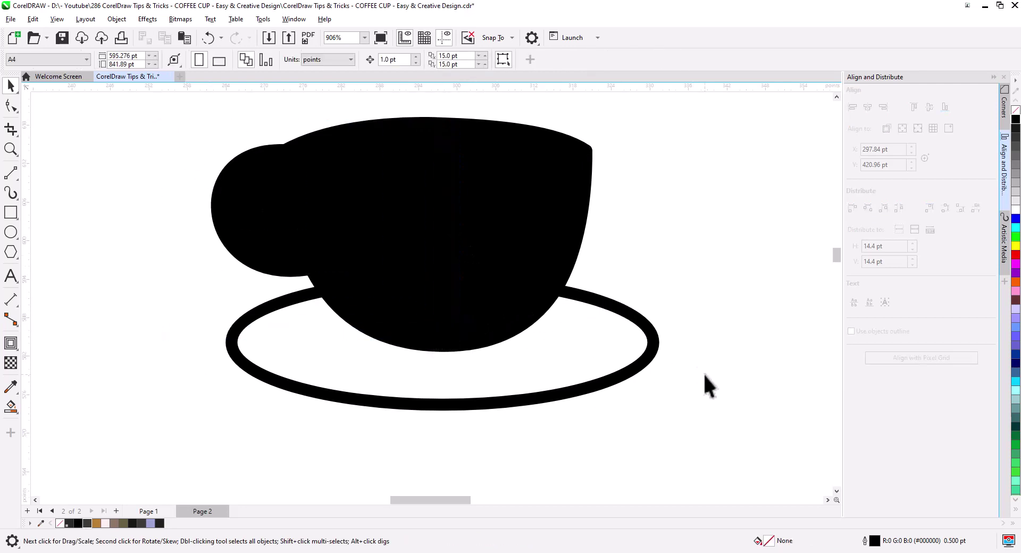
{"action": "left_click_drag", "start_coordinate": [703, 372], "coordinate": [284, 97]}
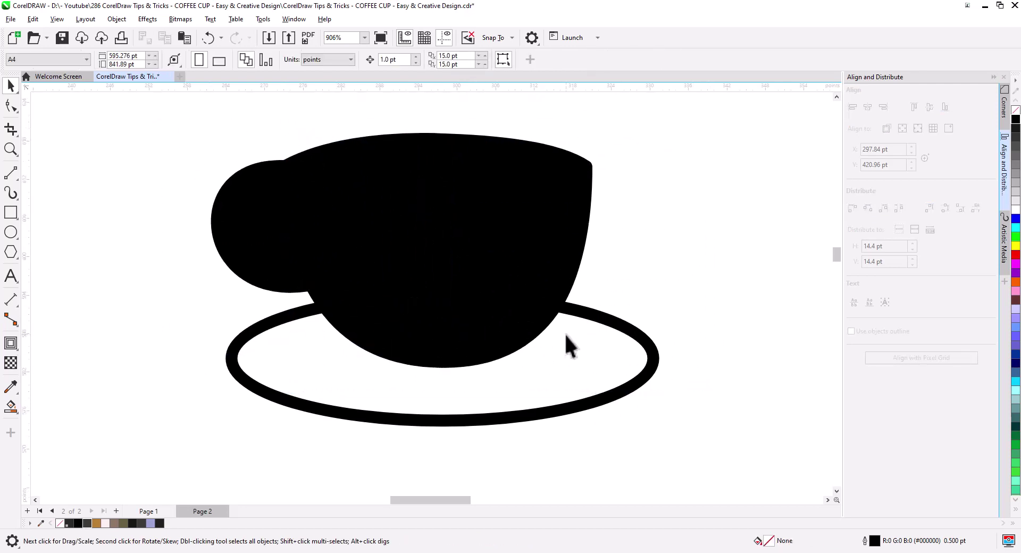
{"action": "left_click", "coordinate": [586, 315]}
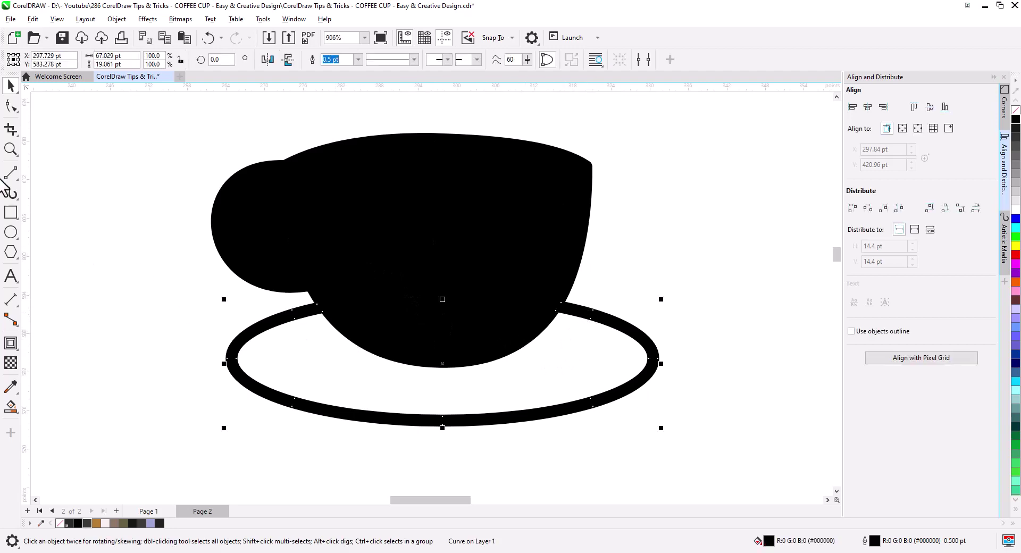
Weld the cup and saucer into one black shape.
{"action": "left_click", "coordinate": [11, 105]}
{"action": "scroll", "coordinate": [559, 316], "scroll_direction": "up", "scroll_amount": 2}
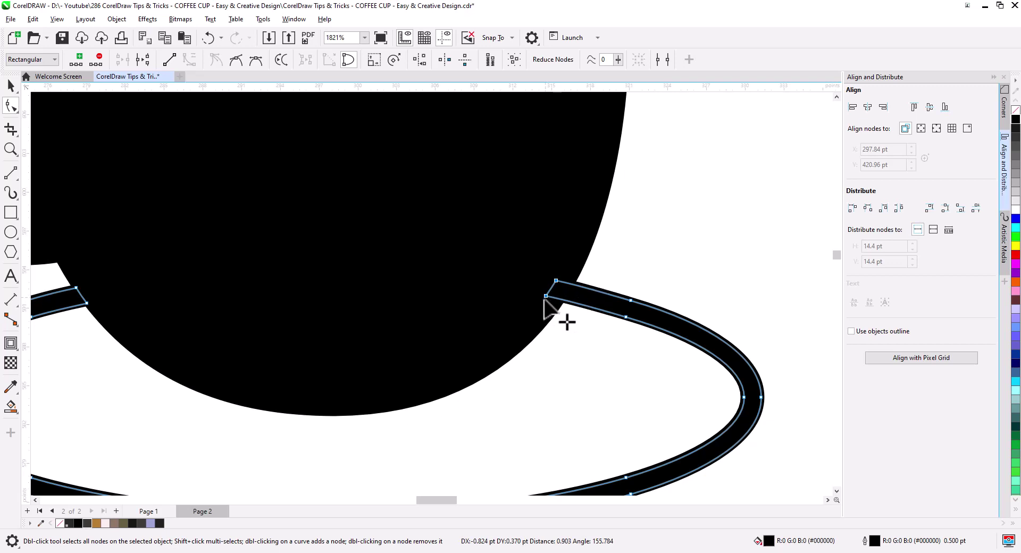
{"action": "left_click_drag", "start_coordinate": [446, 335], "coordinate": [523, 360]}
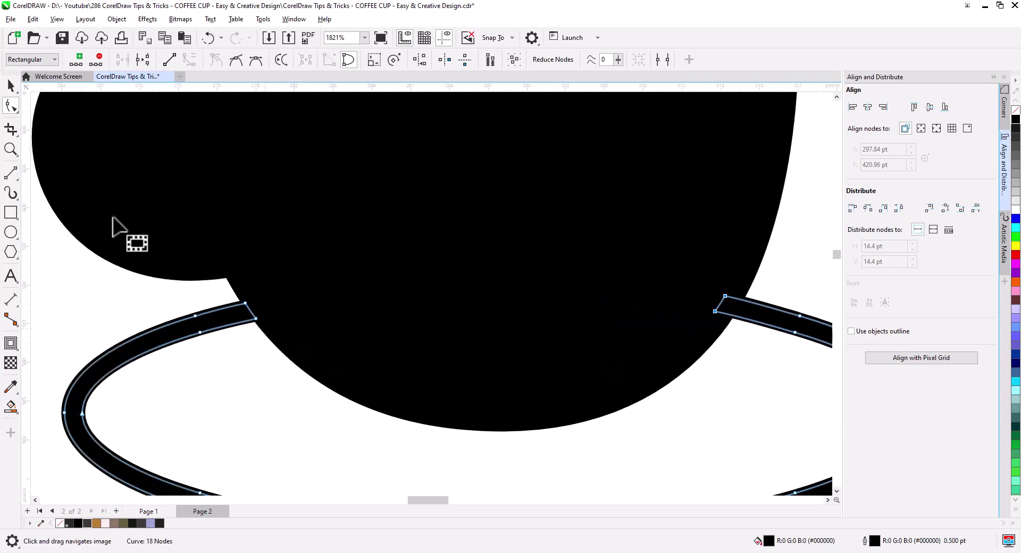
{"action": "left_click", "coordinate": [9, 87]}
{"action": "left_click", "coordinate": [433, 255], "text": "shift"}
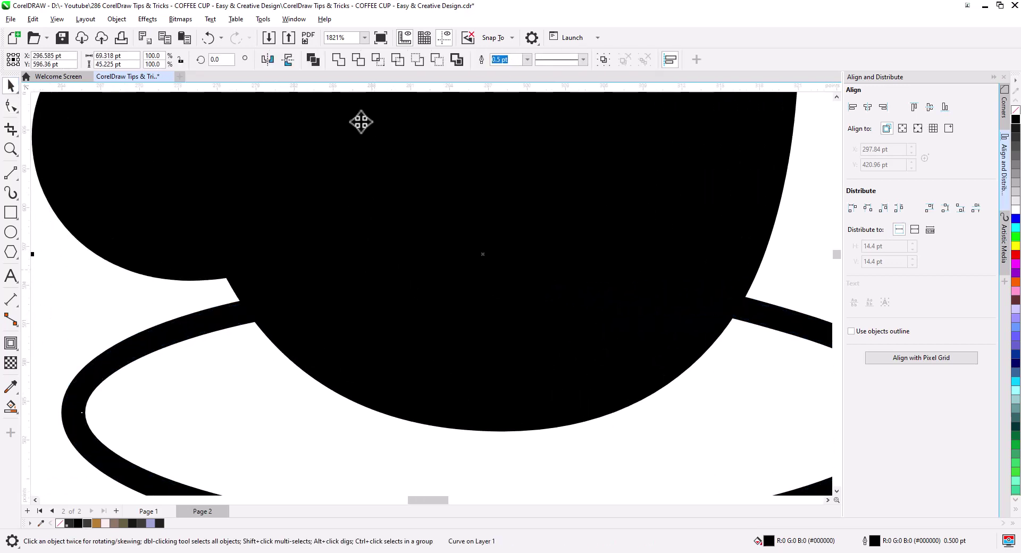
{"action": "left_click", "coordinate": [340, 62]}
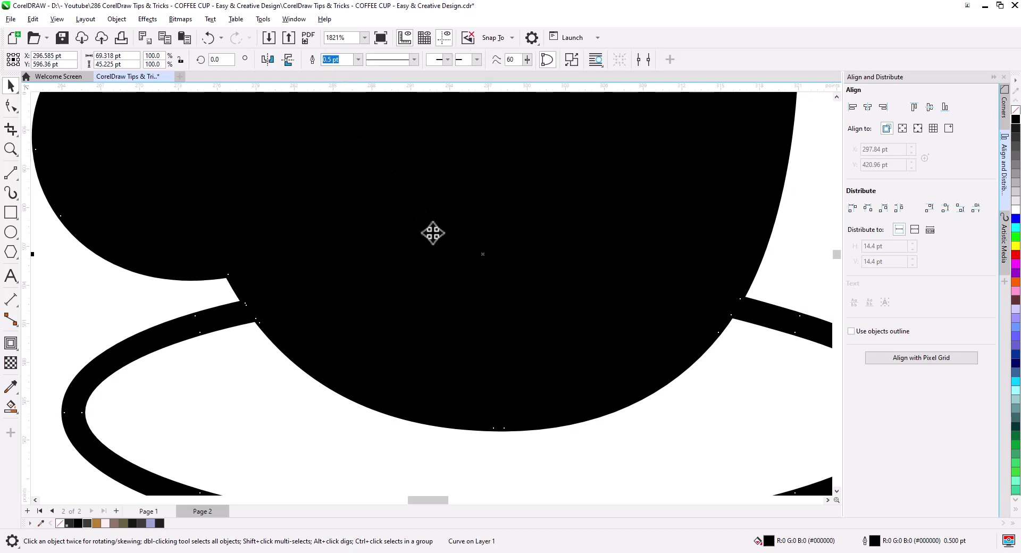
Delete the saucer's inner-ring nodes to close its hollow centre.
{"action": "left_click", "coordinate": [10, 106]}
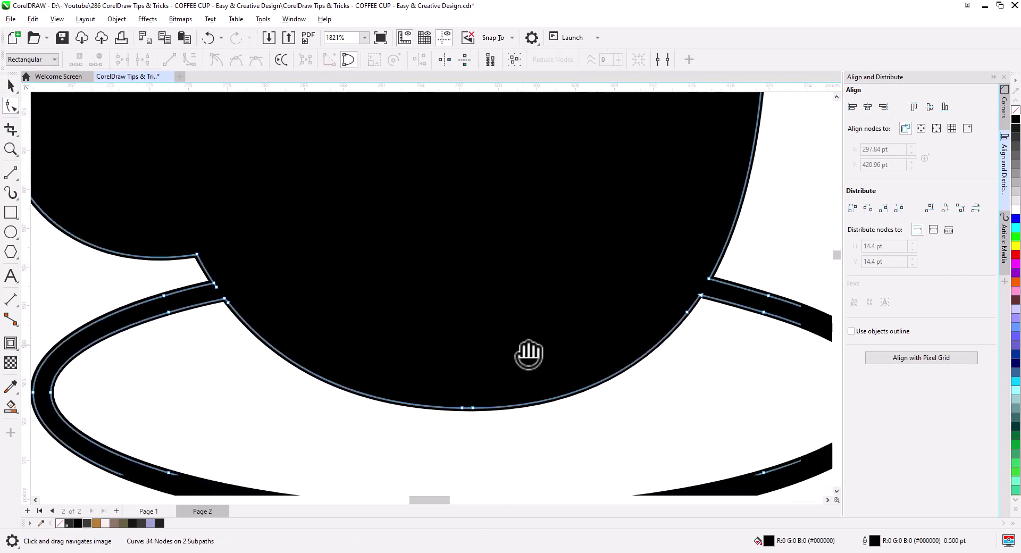
{"action": "left_click_drag", "start_coordinate": [527, 354], "coordinate": [502, 297]}
{"action": "left_click_drag", "start_coordinate": [603, 213], "coordinate": [745, 319]}
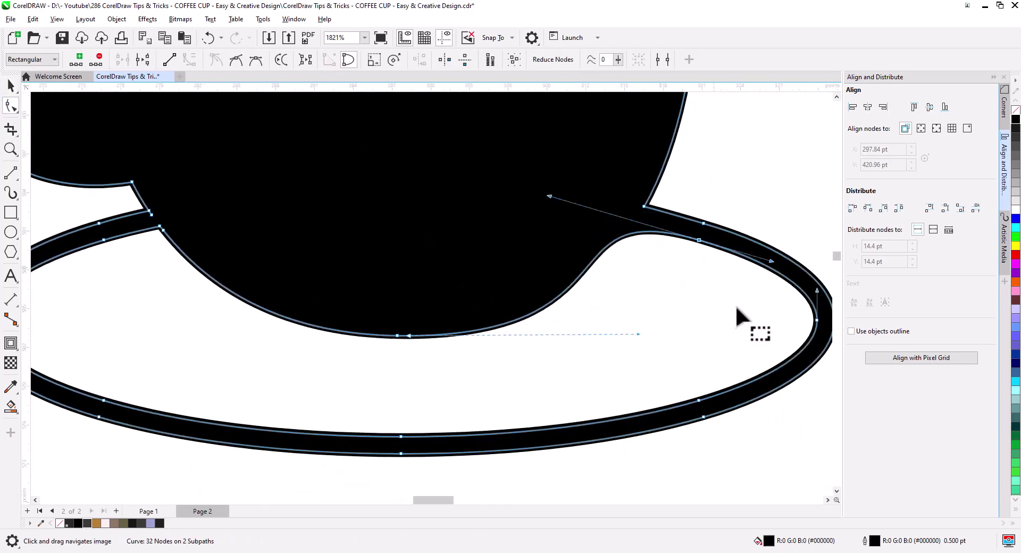
{"action": "key", "text": "Delete"}
{"action": "scroll", "coordinate": [329, 345], "scroll_direction": "down", "scroll_amount": 1}
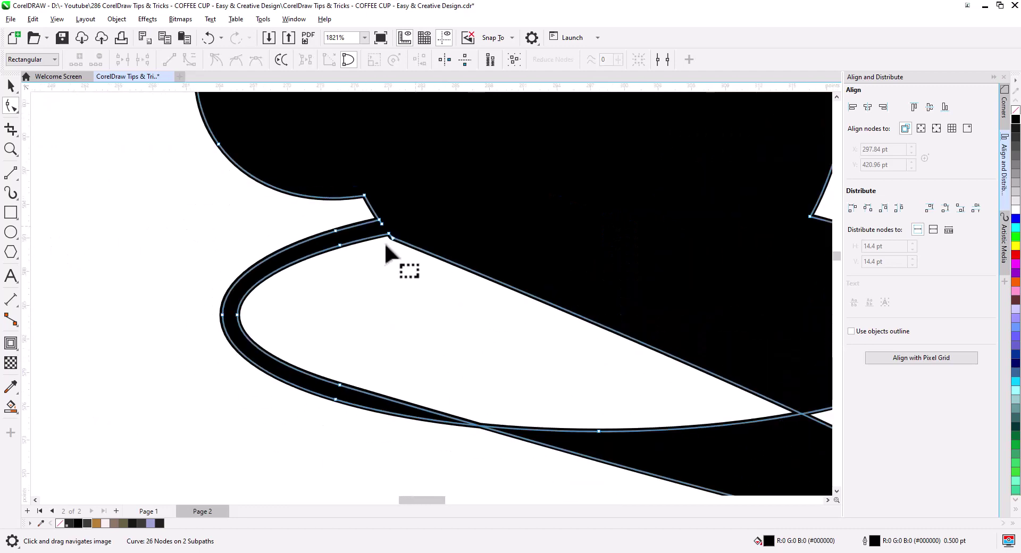
{"action": "key", "text": "Delete"}
{"action": "key", "text": "space"}
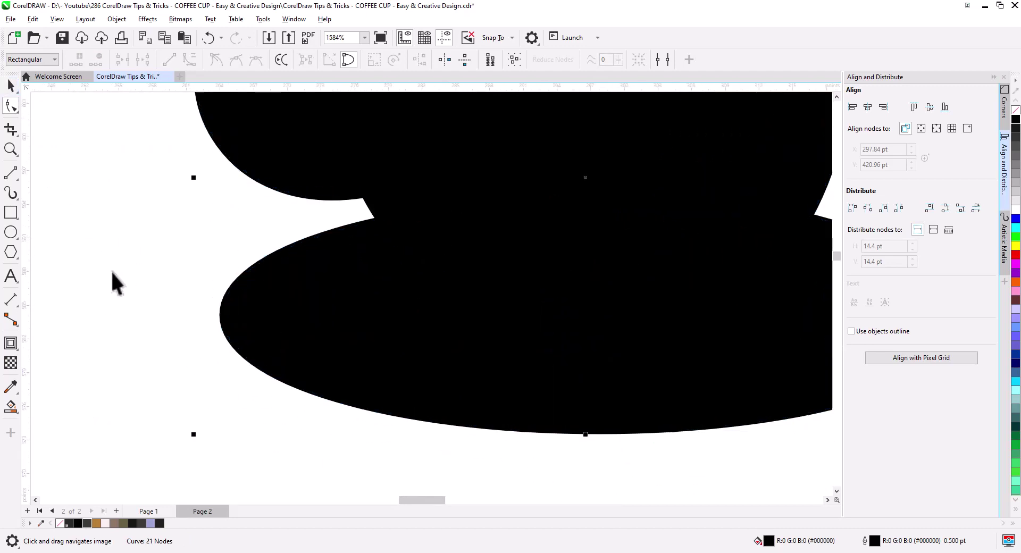
{"action": "left_click", "coordinate": [110, 270]}
{"action": "scroll", "coordinate": [258, 357], "scroll_direction": "down", "scroll_amount": 1}
{"action": "scroll", "coordinate": [366, 379], "scroll_direction": "down", "scroll_amount": 3}
Remove the cup silhouette's fill, then select the coffee cup icon on Page 1.
{"action": "scroll", "coordinate": [410, 382], "scroll_direction": "down", "scroll_amount": 1}
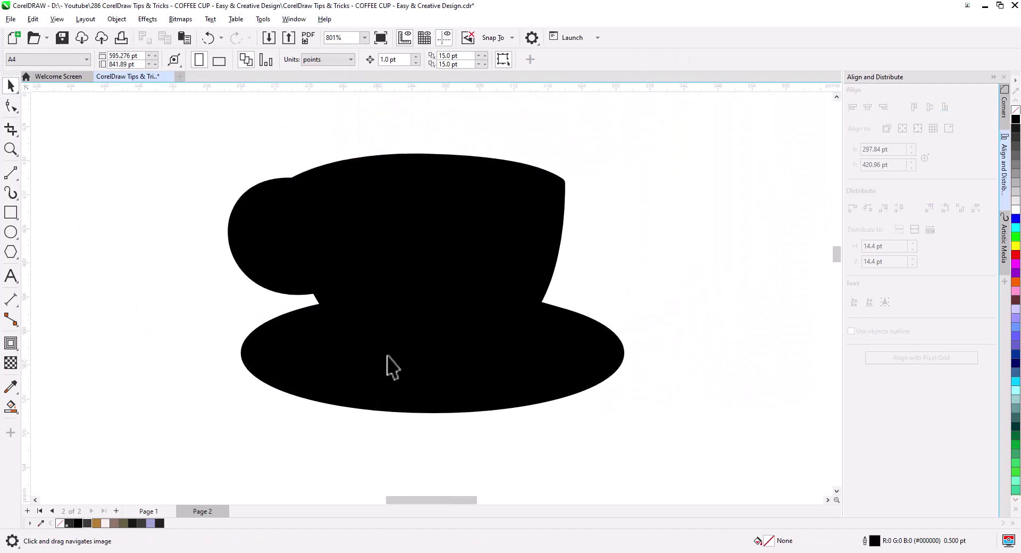
{"action": "left_click", "coordinate": [399, 345]}
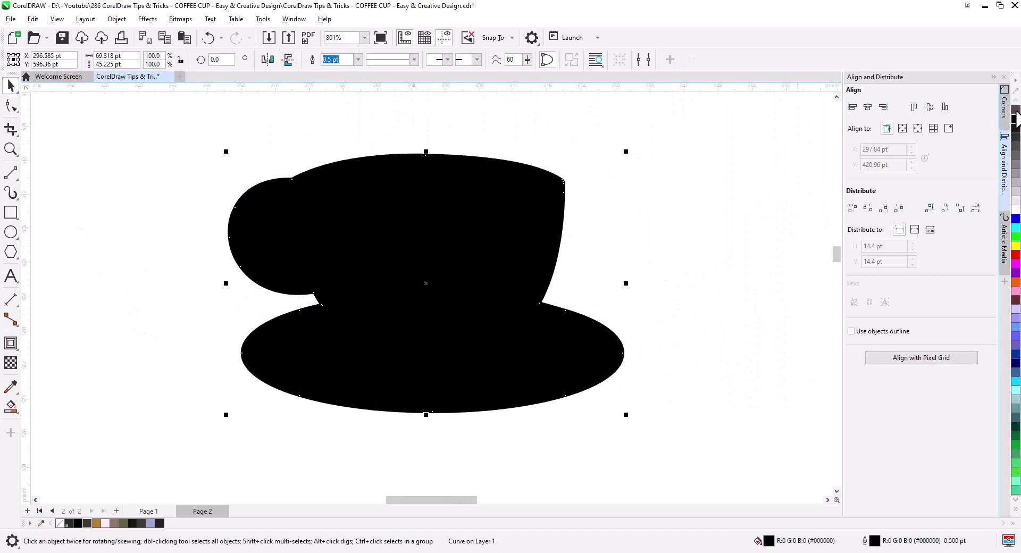
{"action": "left_click", "coordinate": [1015, 111]}
{"action": "left_click", "coordinate": [131, 444]}
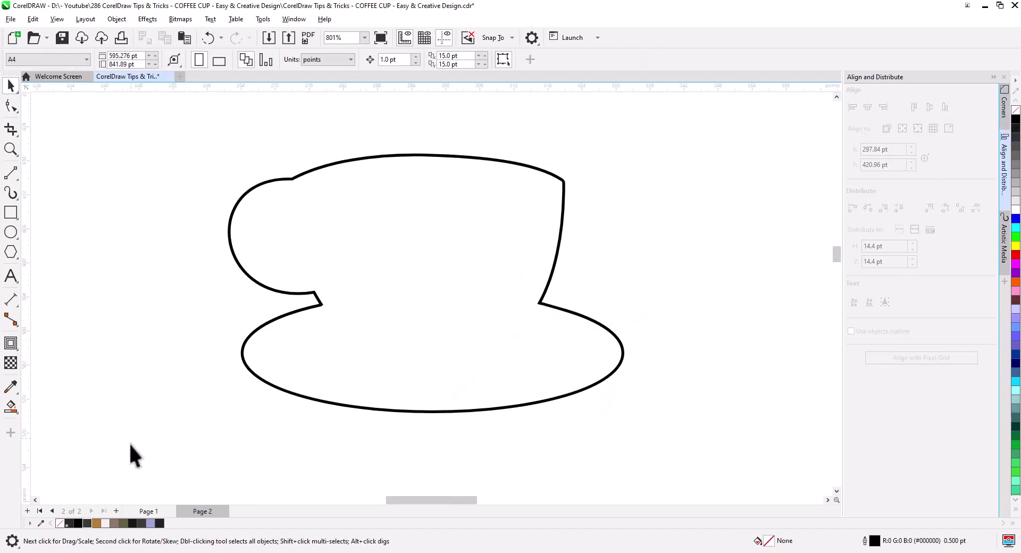
{"action": "left_click", "coordinate": [148, 508]}
{"action": "left_click_drag", "start_coordinate": [356, 132], "coordinate": [471, 346]}
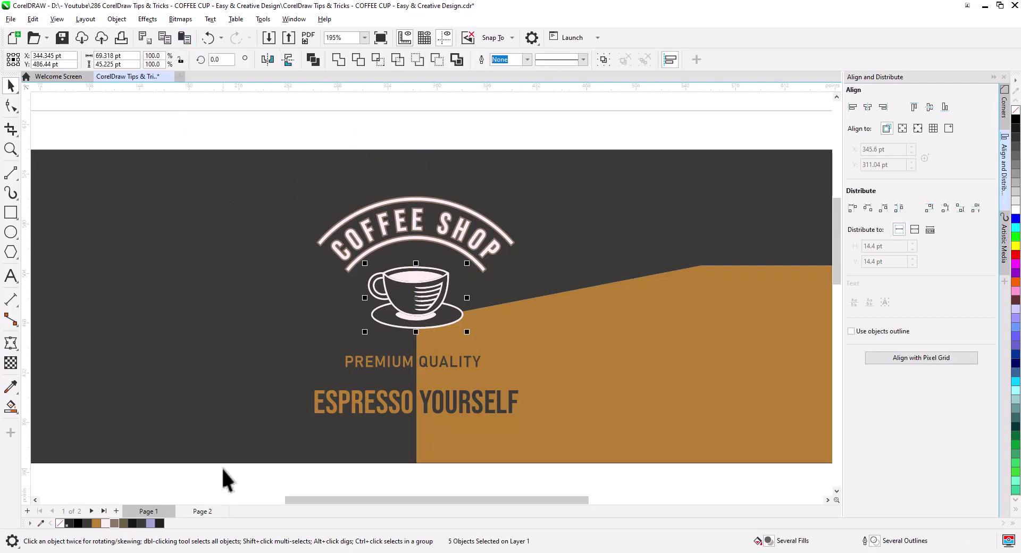
Paste the coffee cup icon onto Page 2 and break it apart.
{"action": "left_click", "coordinate": [199, 511]}
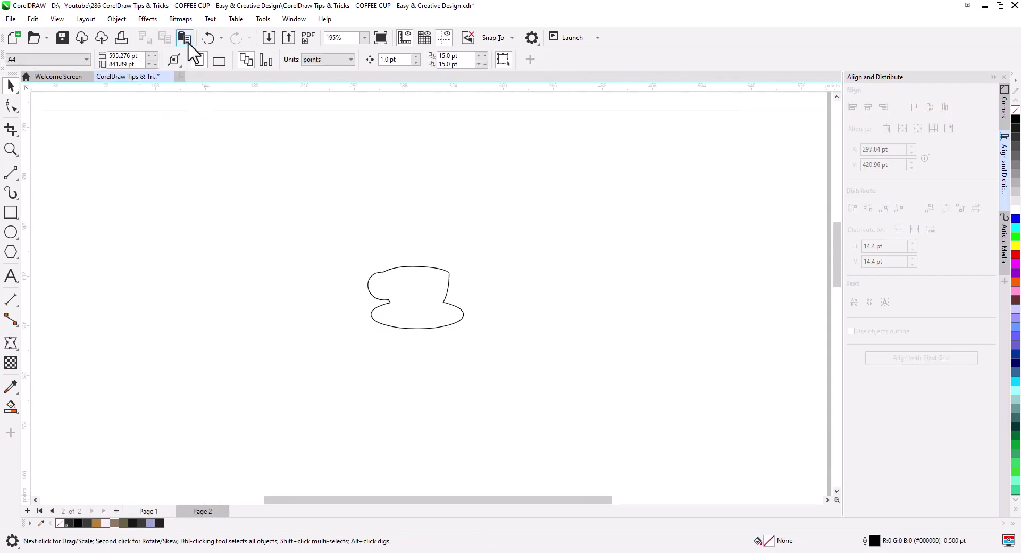
{"action": "key", "text": "ctrl+v"}
{"action": "scroll", "coordinate": [404, 317], "scroll_direction": "up", "scroll_amount": 3}
{"action": "scroll", "coordinate": [403, 317], "scroll_direction": "up", "scroll_amount": 2}
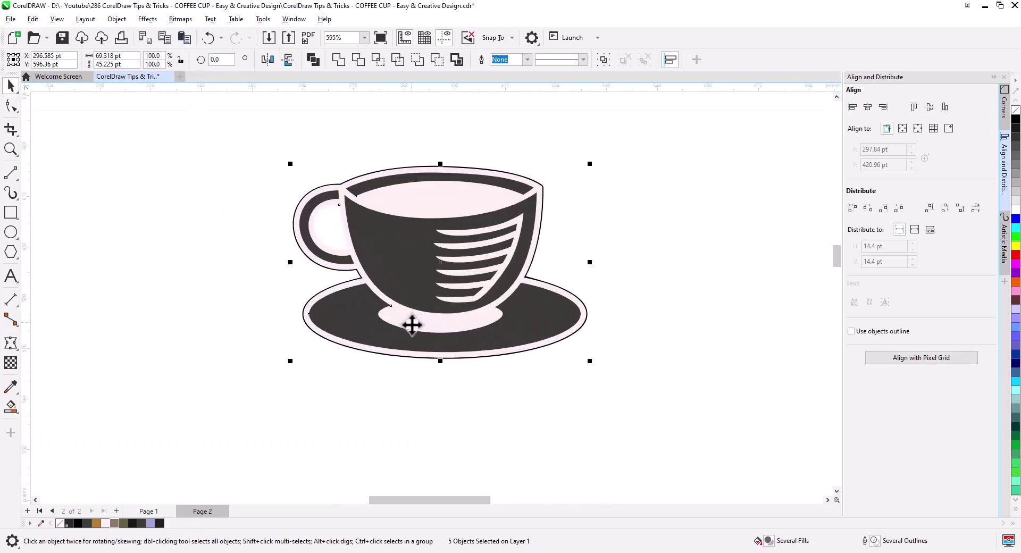
{"action": "scroll", "coordinate": [404, 317], "scroll_direction": "up", "scroll_amount": 1}
{"action": "scroll", "coordinate": [404, 317], "scroll_direction": "up", "scroll_amount": 1}
{"action": "left_click", "coordinate": [190, 324]}
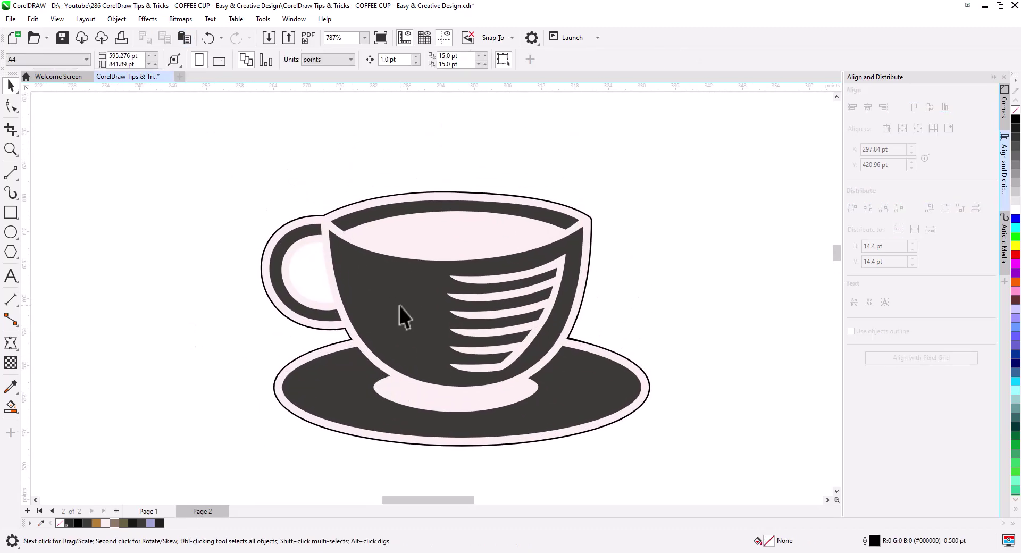
{"action": "right_click", "coordinate": [564, 298]}
{"action": "left_click", "coordinate": [609, 185]}
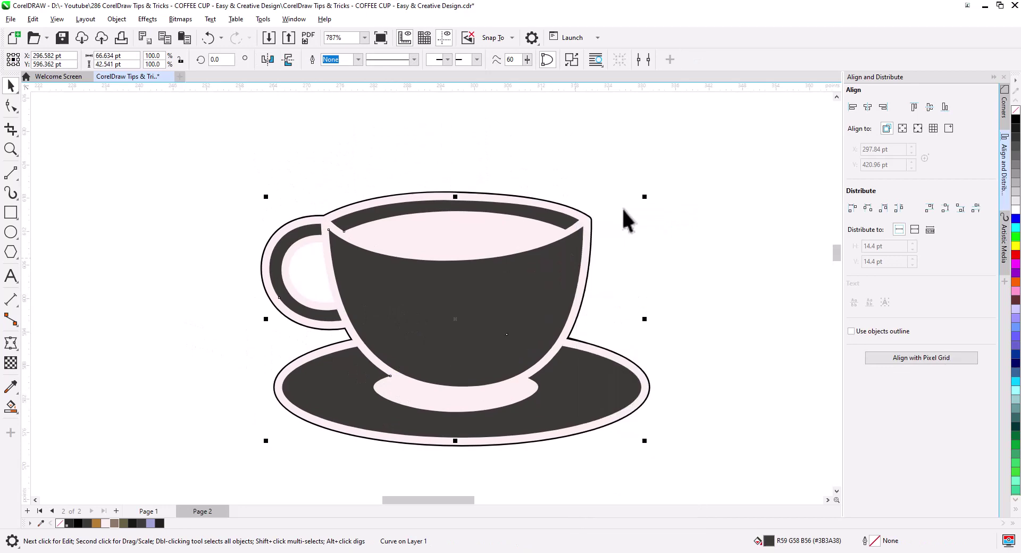
Delete the icon's dark cup body, dark stripes and pink stripe shapes.
{"action": "left_click", "coordinate": [643, 248]}
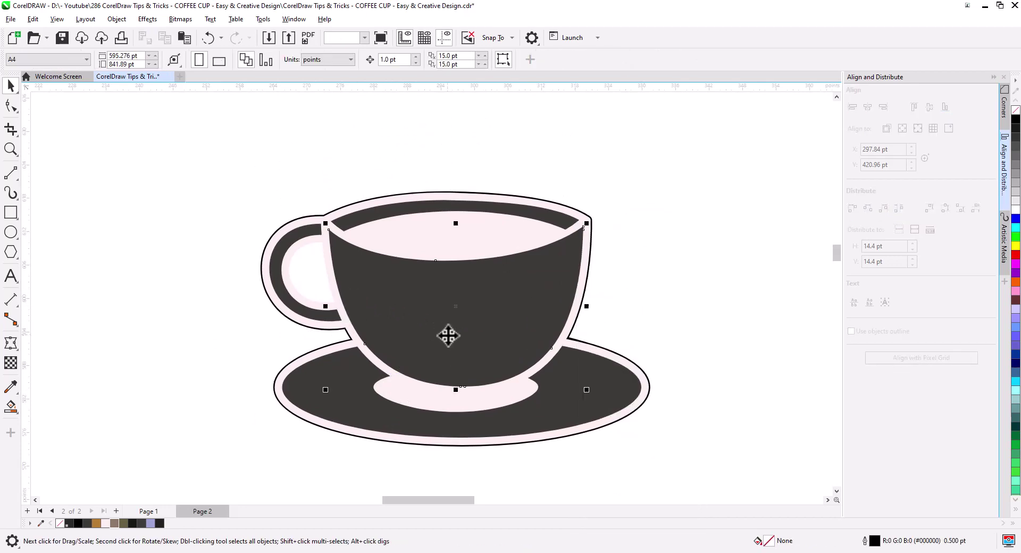
{"action": "key", "text": "Delete"}
{"action": "left_click", "coordinate": [514, 354]}
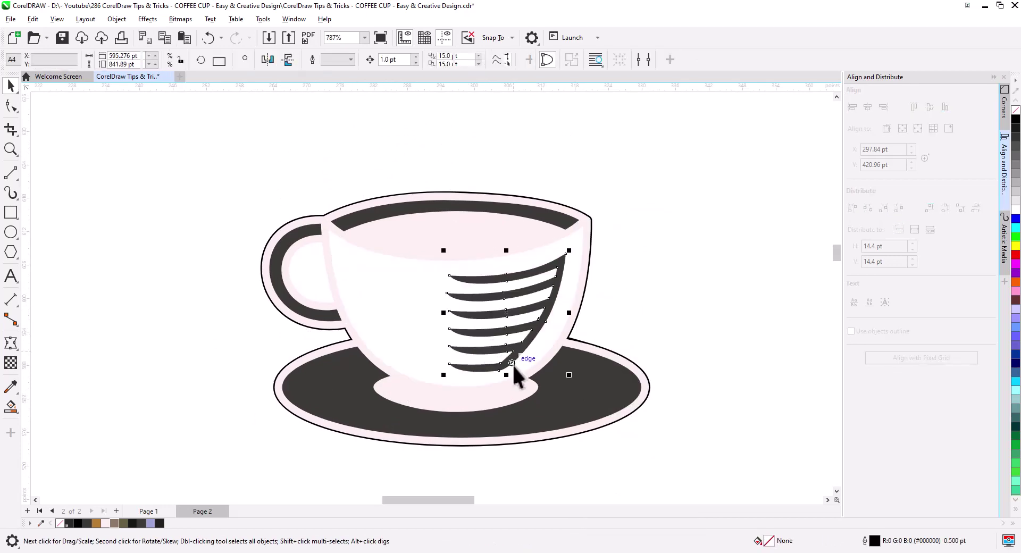
{"action": "key", "text": "Delete"}
{"action": "left_click", "coordinate": [518, 393]}
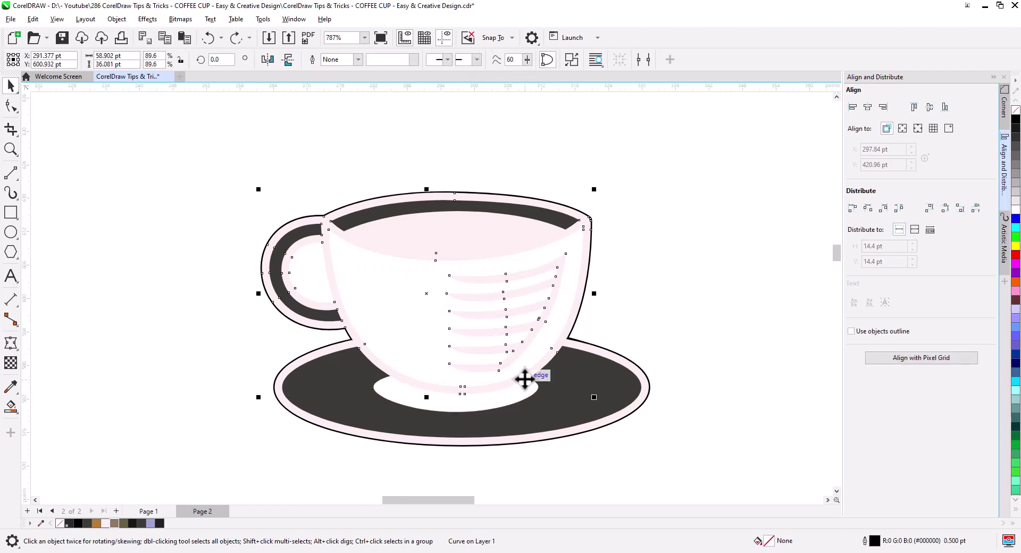
{"action": "key", "text": "Delete"}
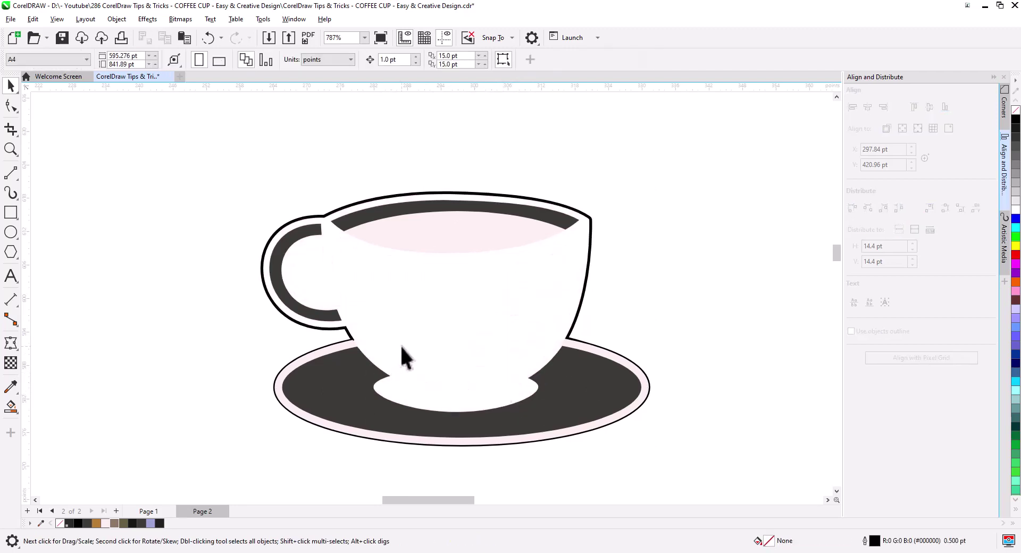
{"action": "left_click", "coordinate": [333, 319]}
{"action": "left_click", "coordinate": [341, 322]}
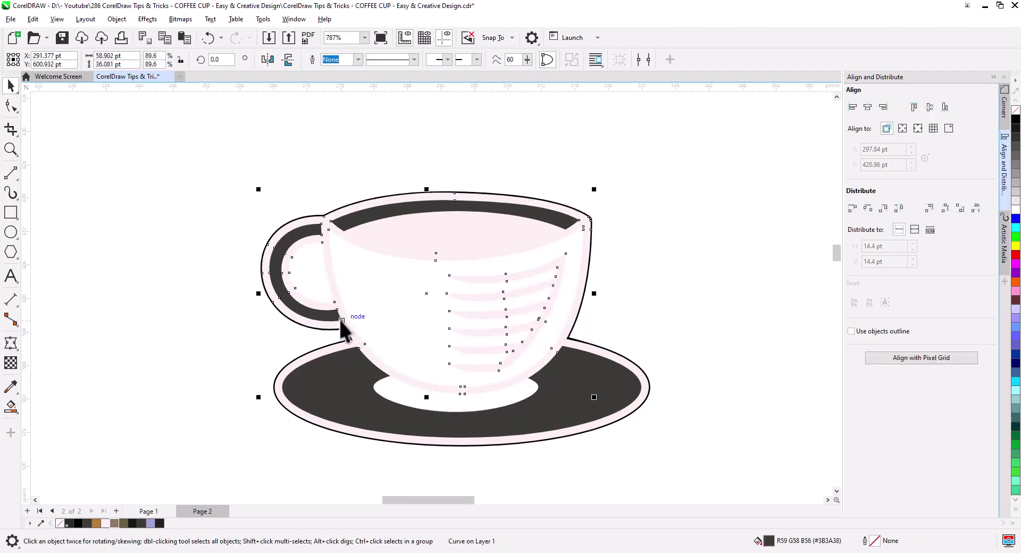
{"action": "left_click", "coordinate": [236, 309]}
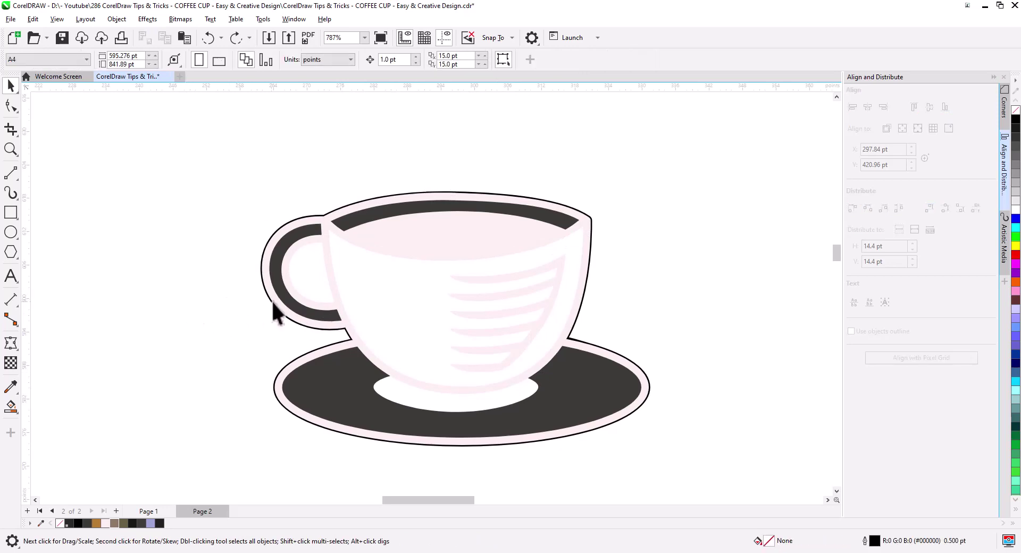
{"action": "scroll", "coordinate": [286, 311], "scroll_direction": "up", "scroll_amount": 2}
{"action": "scroll", "coordinate": [298, 312], "scroll_direction": "up", "scroll_amount": 2}
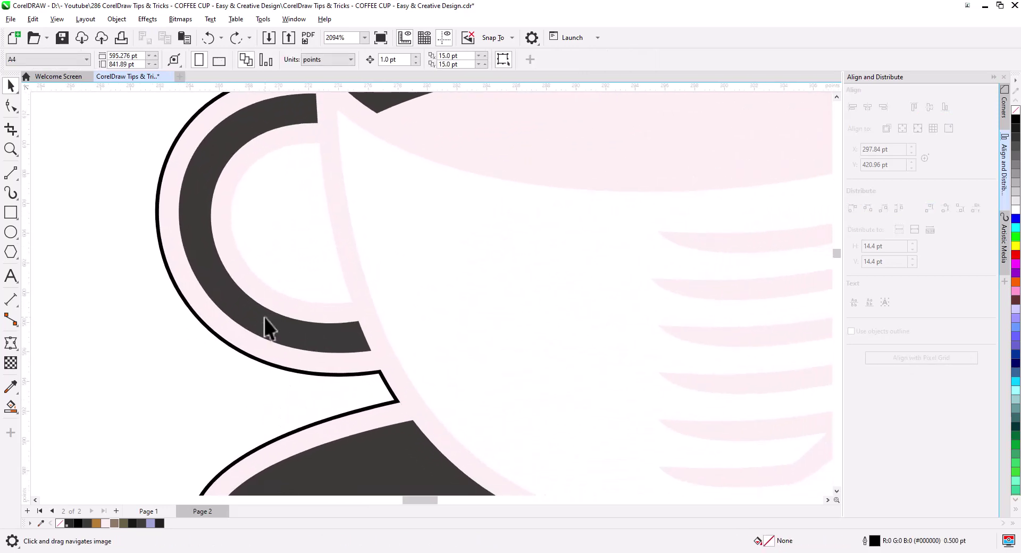
Smart Fill the handle interior and delete the dark handle ring.
{"action": "left_click", "coordinate": [264, 317]}
{"action": "key", "text": "shift+s"}
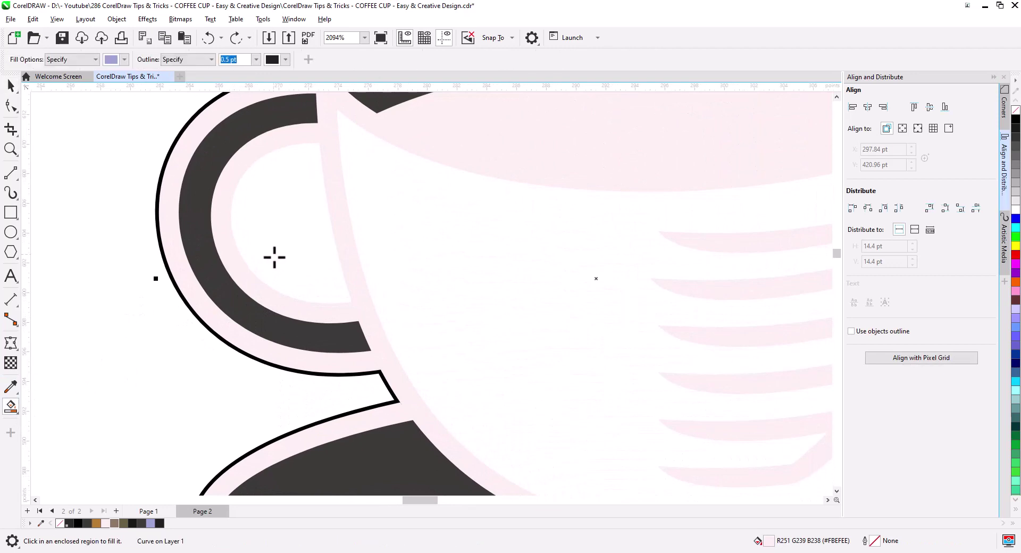
{"action": "left_click", "coordinate": [267, 271]}
{"action": "left_click", "coordinate": [10, 85]}
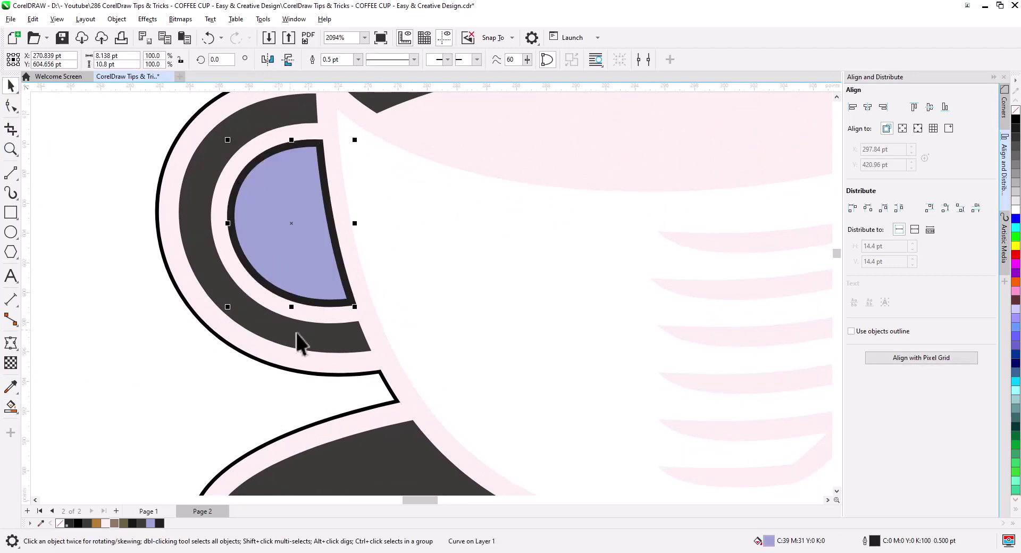
{"action": "left_click", "coordinate": [301, 335]}
{"action": "key", "text": "Delete"}
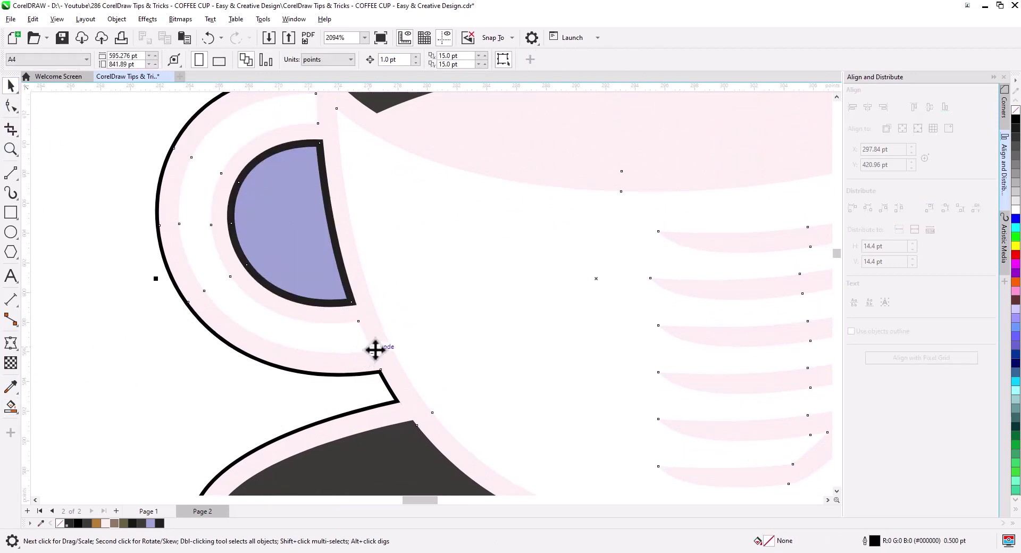
Delete the leftover saucer and coffee shapes, then combine the handle fill with the outline.
{"action": "left_click", "coordinate": [374, 350]}
{"action": "scroll", "coordinate": [383, 353], "scroll_direction": "down", "scroll_amount": 3}
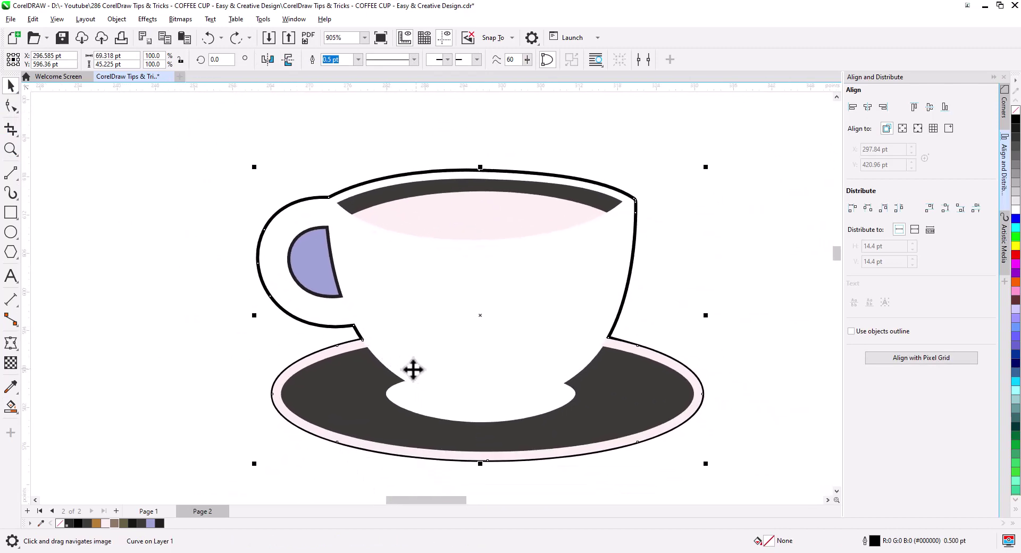
{"action": "left_click", "coordinate": [675, 423]}
{"action": "key", "text": "Delete"}
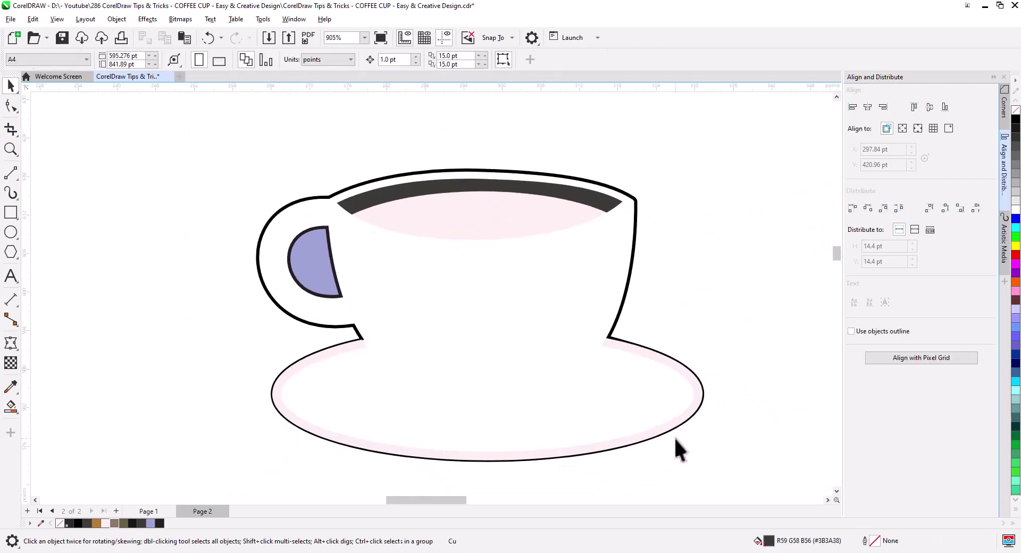
{"action": "left_click", "coordinate": [677, 421]}
{"action": "key", "text": "Delete"}
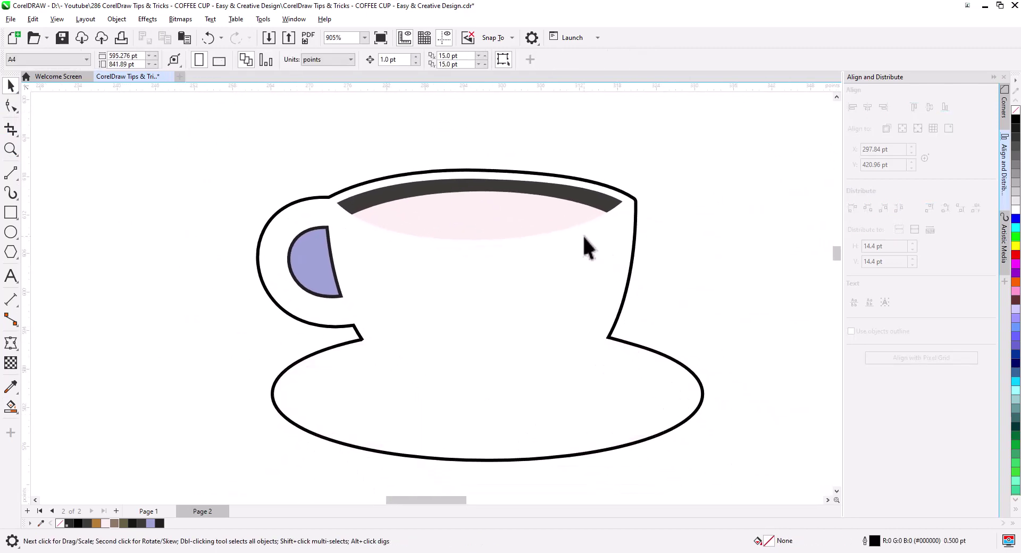
{"action": "left_click_drag", "start_coordinate": [329, 134], "coordinate": [329, 135]}
{"action": "key", "text": "Delete"}
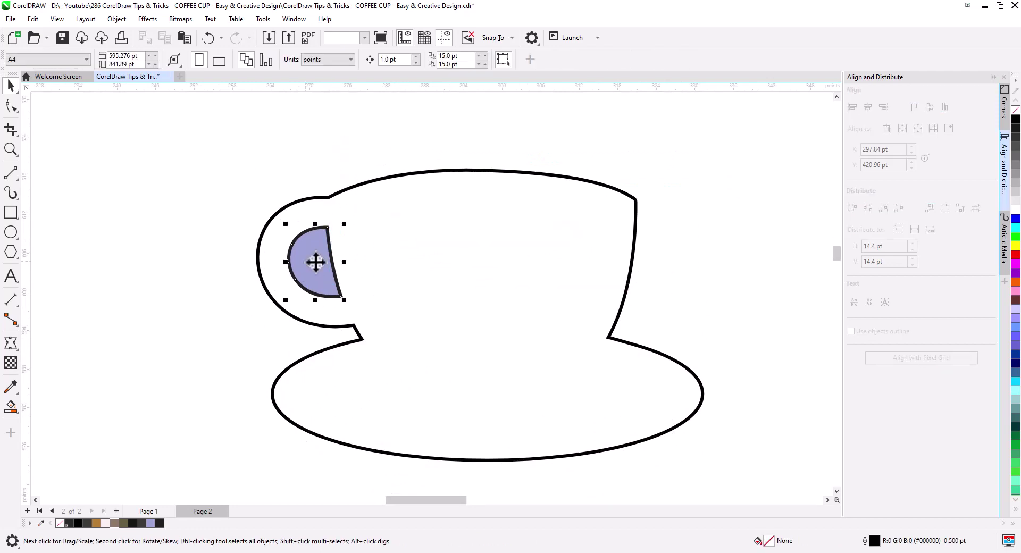
{"action": "left_click", "coordinate": [336, 192], "text": "shift"}
{"action": "left_click", "coordinate": [313, 60]}
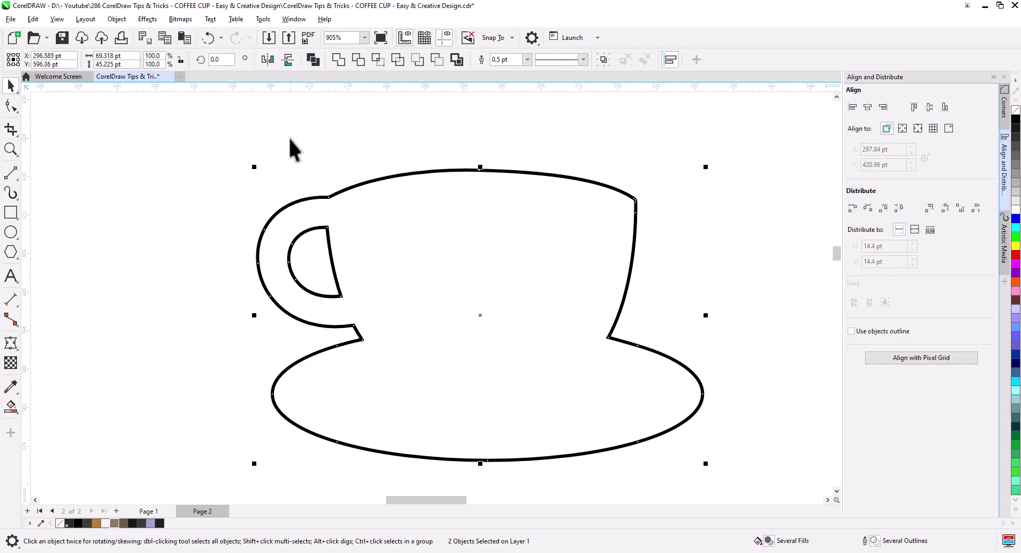
Add an outside contour around the cup outline and separate it as its own curve.
{"action": "left_click", "coordinate": [14, 345]}
{"action": "left_click", "coordinate": [58, 359]}
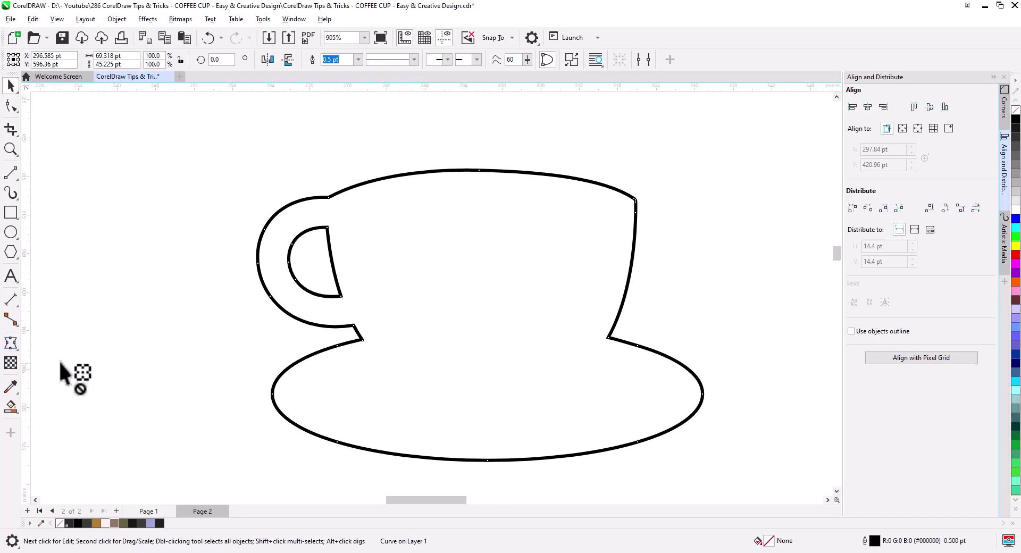
{"action": "left_click", "coordinate": [297, 62]}
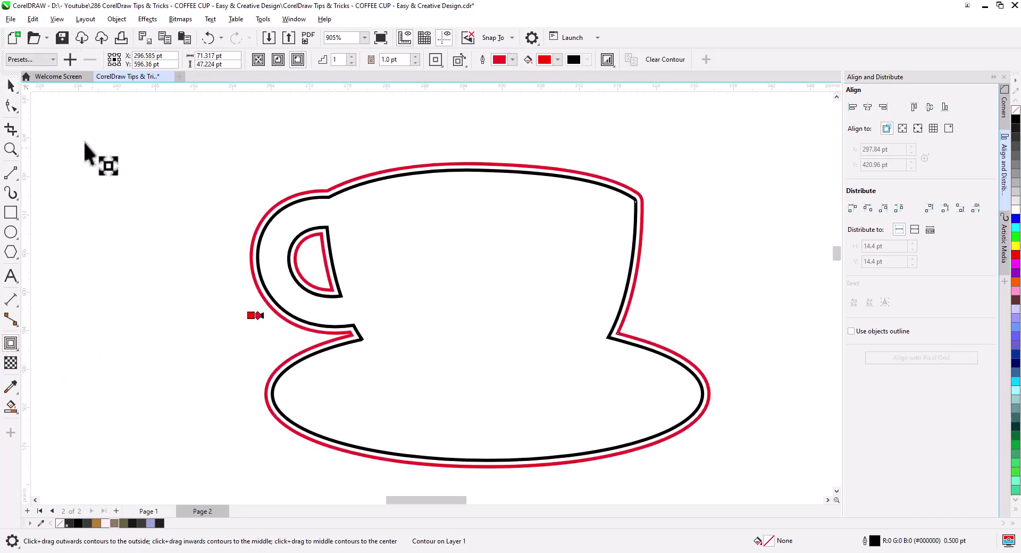
{"action": "left_click", "coordinate": [11, 85]}
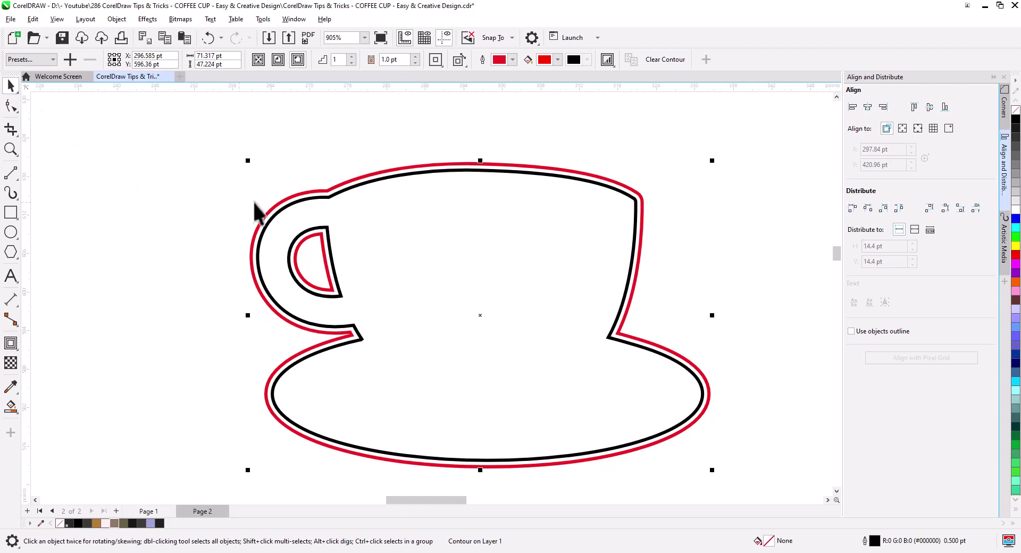
{"action": "right_click", "coordinate": [343, 185]}
{"action": "left_click", "coordinate": [358, 194]}
{"action": "left_click", "coordinate": [308, 205]}
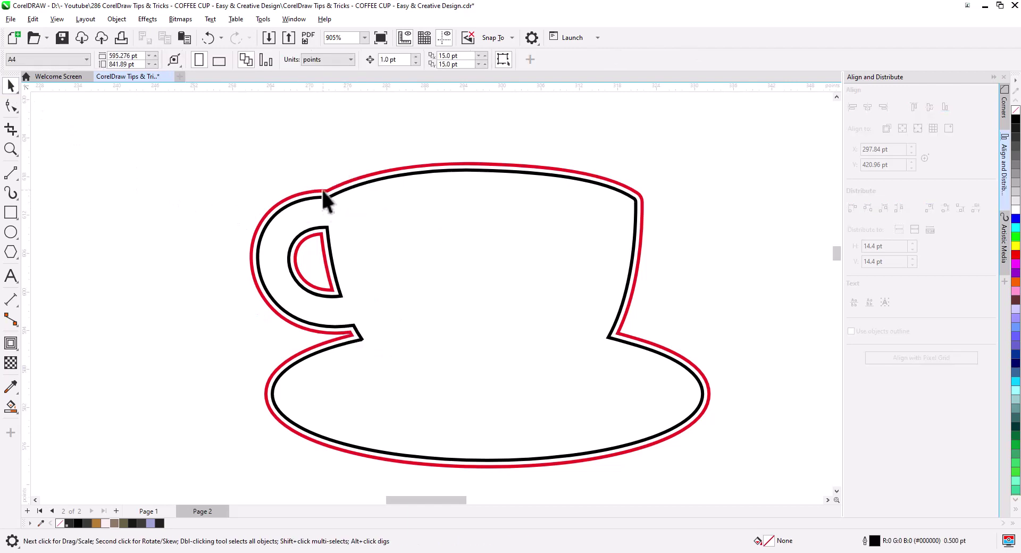
{"action": "left_click", "coordinate": [303, 237]}
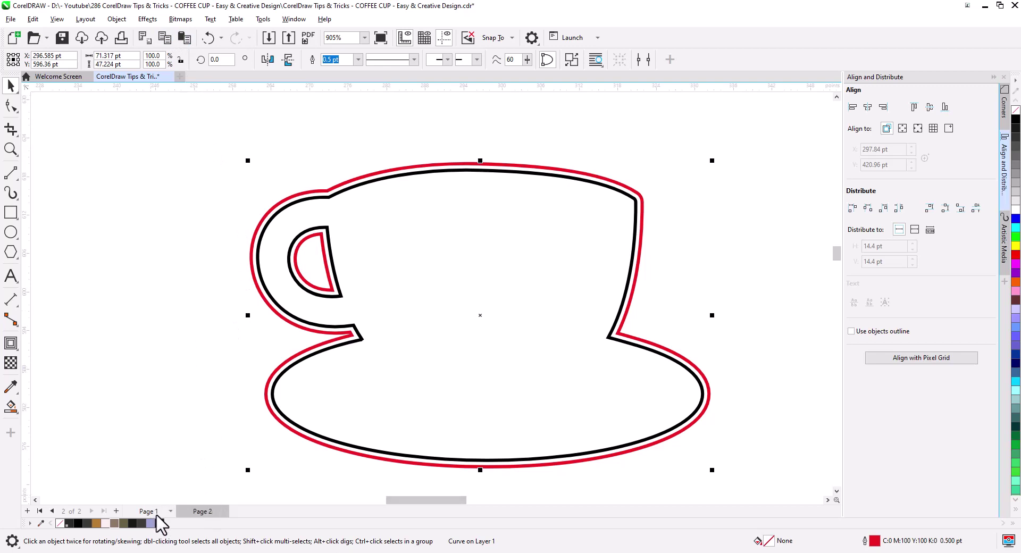
Place the contour on Page 1 with #8E7765 fill, no outline, behind the cup.
{"action": "left_click", "coordinate": [155, 512]}
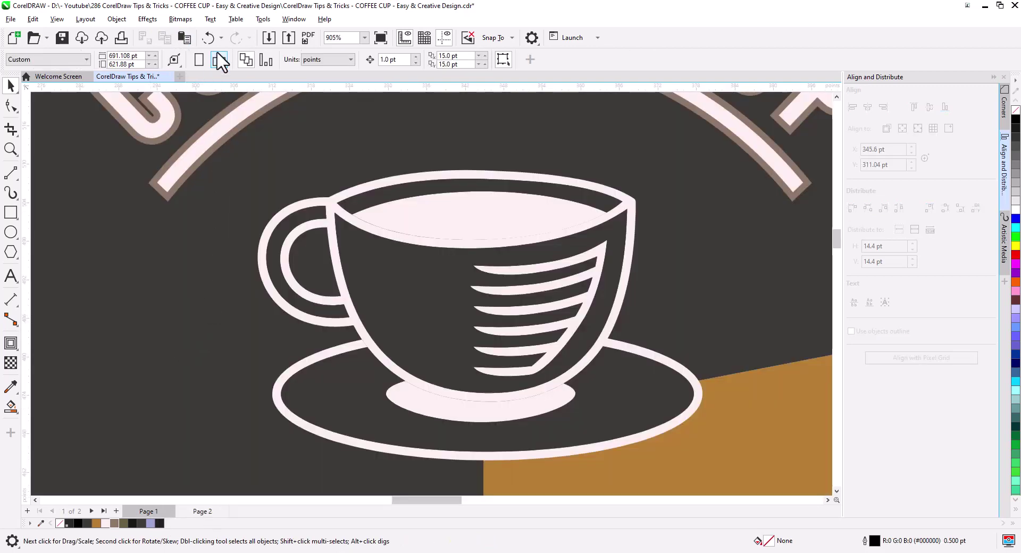
{"action": "key", "text": "Tab"}
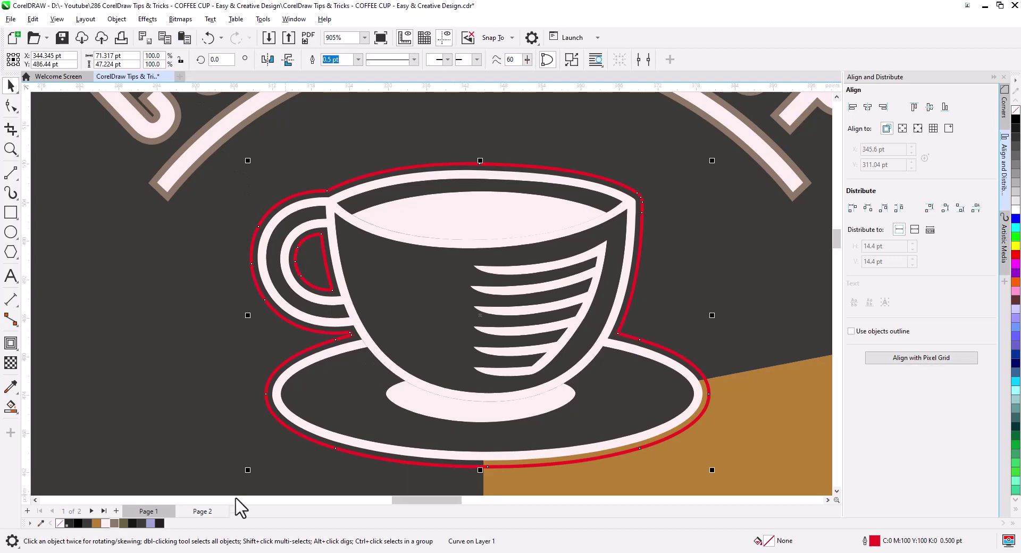
{"action": "left_click", "coordinate": [114, 523]}
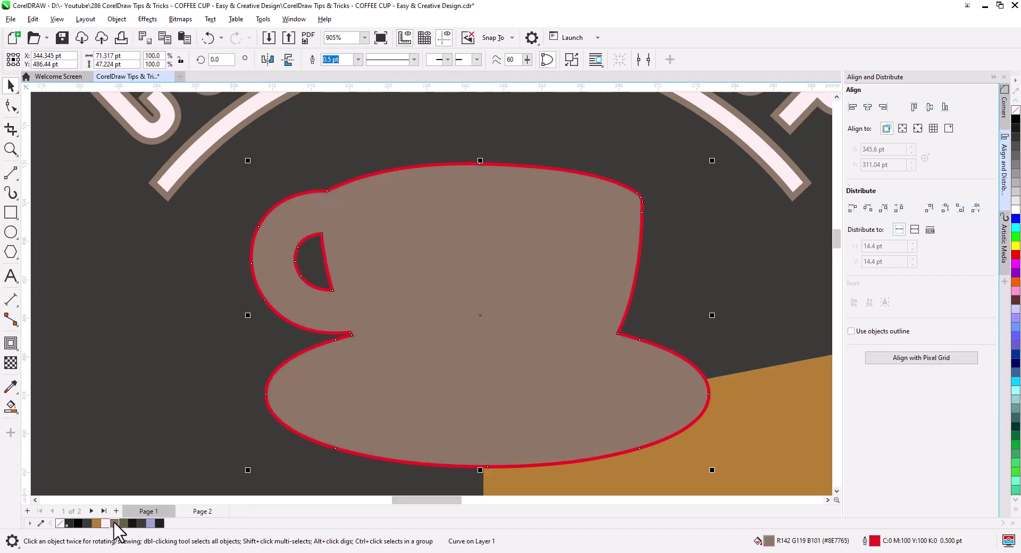
{"action": "right_click", "coordinate": [1016, 114]}
{"action": "key", "text": "ctrl+Page_Down"}
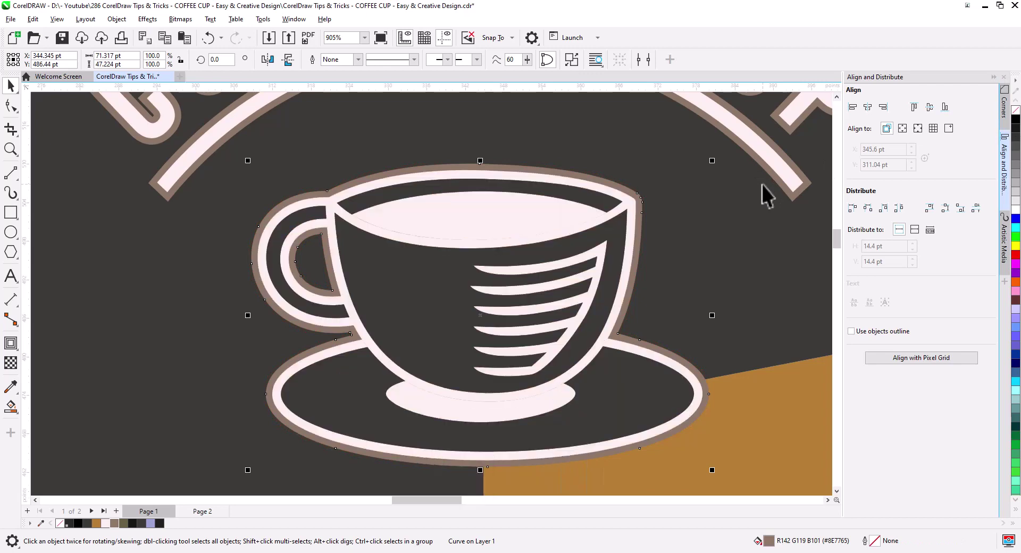
Copy the whole banner onto the curved cup template.
{"action": "scroll", "coordinate": [518, 212], "scroll_direction": "down", "scroll_amount": 1}
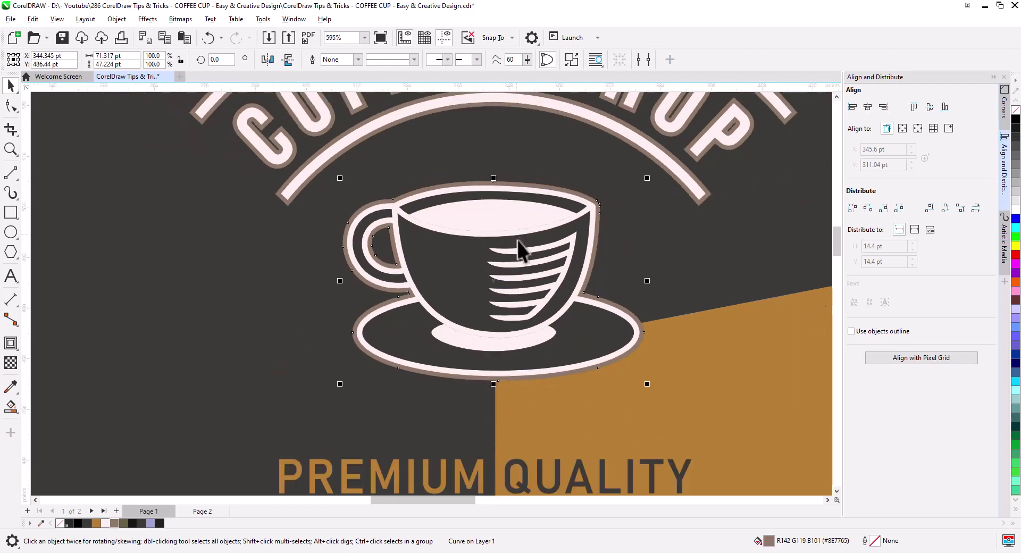
{"action": "scroll", "coordinate": [519, 250], "scroll_direction": "down", "scroll_amount": 1}
{"action": "scroll", "coordinate": [526, 277], "scroll_direction": "down", "scroll_amount": 1}
{"action": "scroll", "coordinate": [525, 282], "scroll_direction": "down", "scroll_amount": 1}
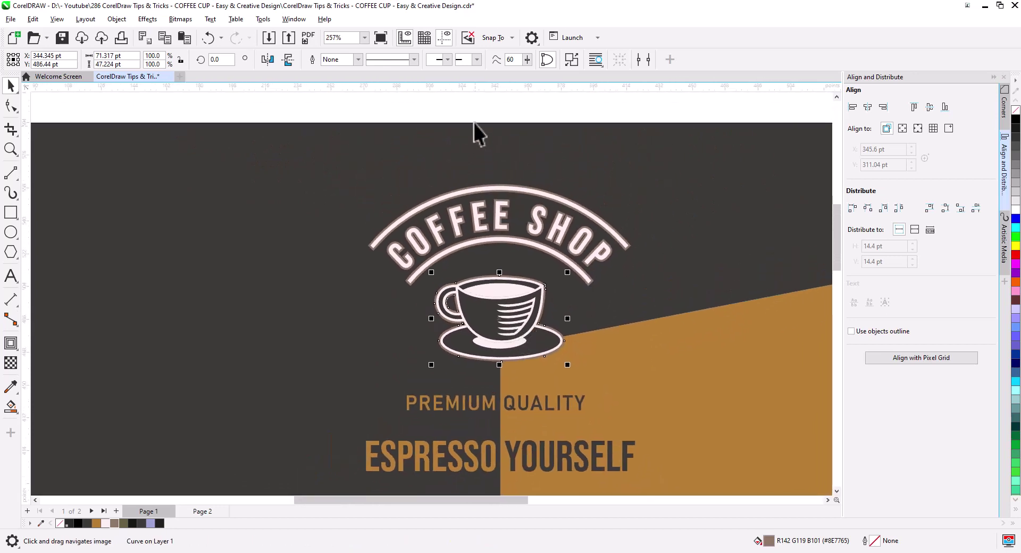
{"action": "left_click", "coordinate": [475, 104]}
{"action": "scroll", "coordinate": [497, 175], "scroll_direction": "down", "scroll_amount": 1}
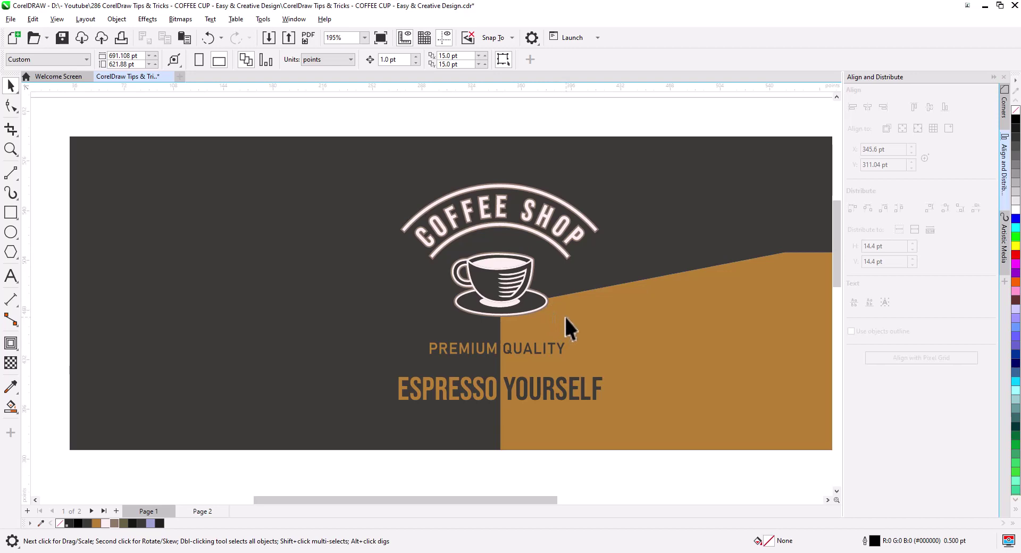
{"action": "scroll", "coordinate": [563, 316], "scroll_direction": "down", "scroll_amount": 1}
{"action": "left_click_drag", "start_coordinate": [601, 354], "coordinate": [528, 324]}
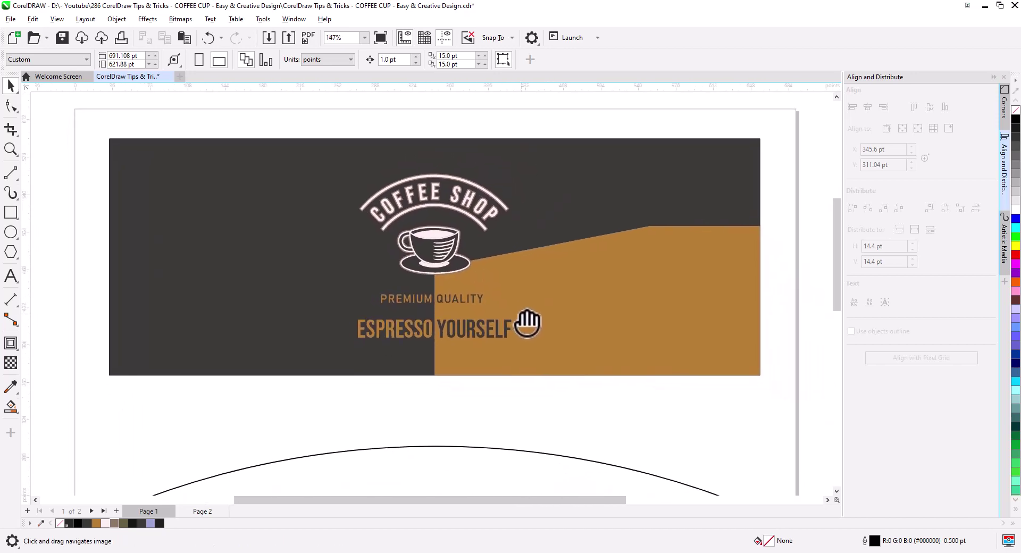
{"action": "scroll", "coordinate": [550, 339], "scroll_direction": "down", "scroll_amount": 1}
{"action": "scroll", "coordinate": [554, 346], "scroll_direction": "down", "scroll_amount": 1}
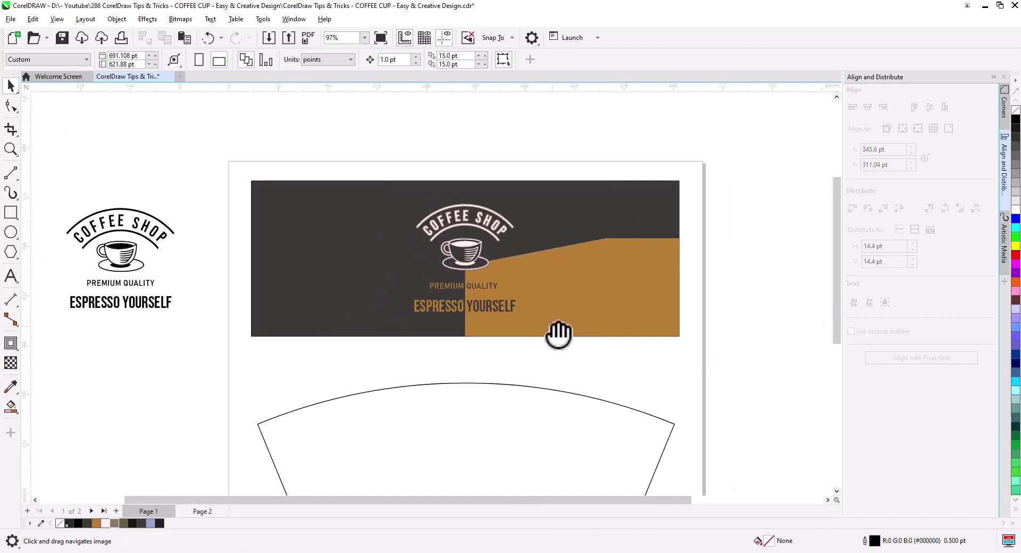
{"action": "left_click_drag", "start_coordinate": [668, 343], "coordinate": [225, 144]}
{"action": "scroll", "coordinate": [386, 192], "scroll_direction": "down", "scroll_amount": 1}
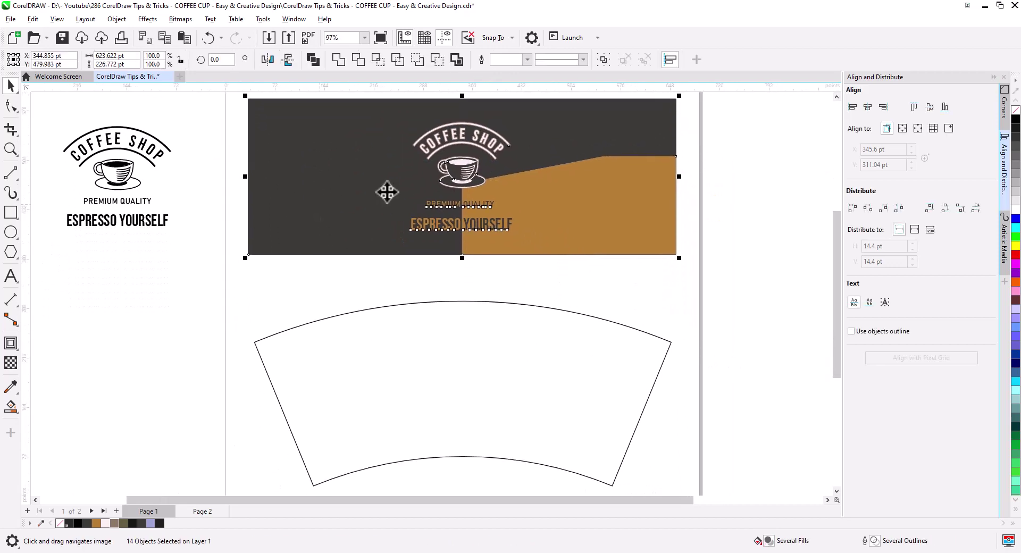
{"action": "left_click_drag", "start_coordinate": [415, 126], "coordinate": [441, 347]}
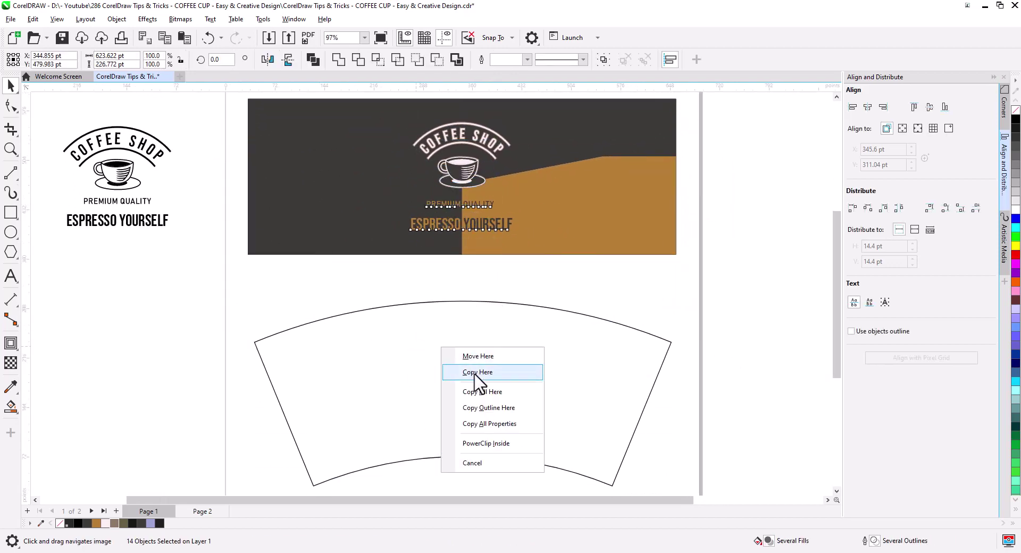
{"action": "left_click", "coordinate": [475, 374]}
Convert the banner copy to a 300 dpi RGB bitmap.
{"action": "left_click", "coordinate": [181, 19]}
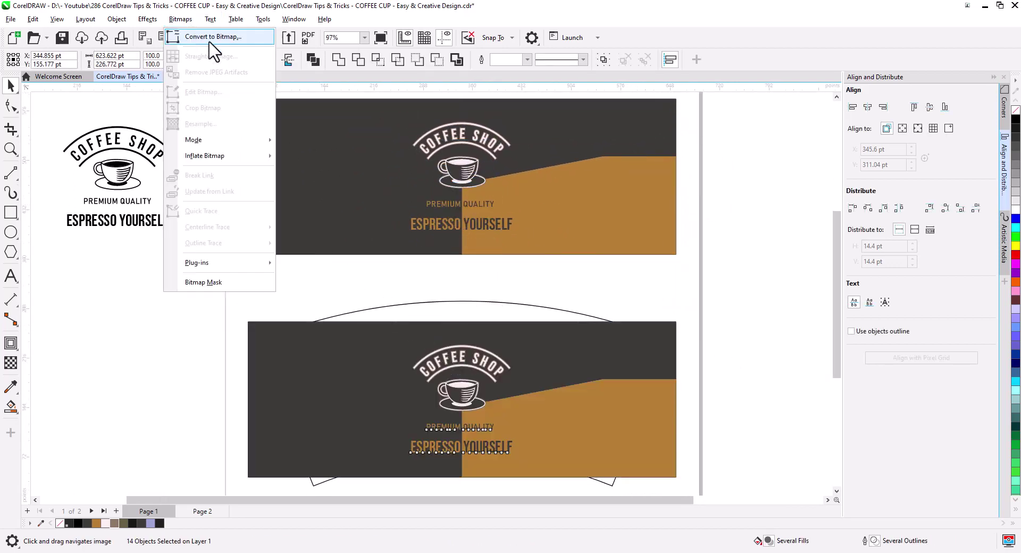
{"action": "left_click", "coordinate": [210, 39]}
{"action": "left_click", "coordinate": [525, 339]}
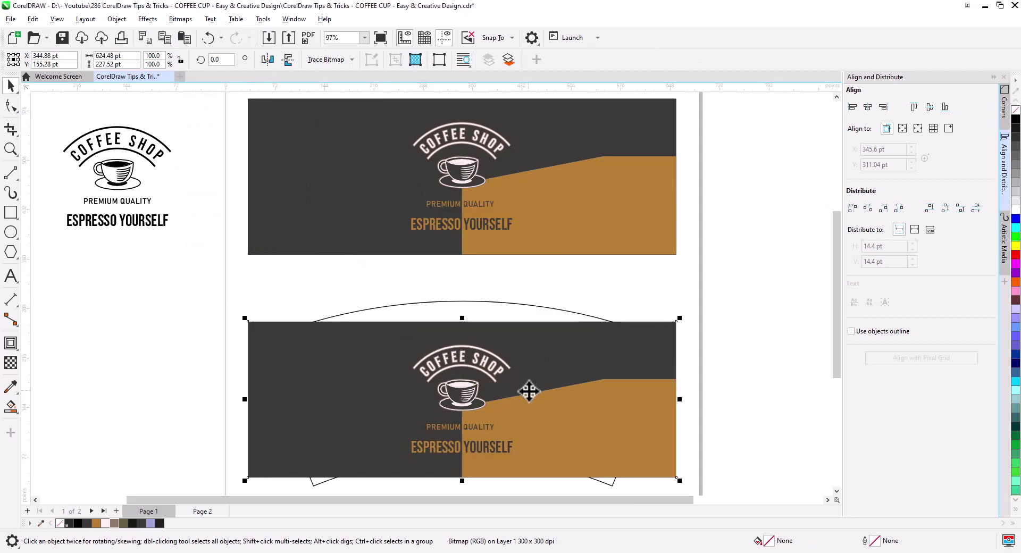
{"action": "scroll", "coordinate": [526, 372], "scroll_direction": "down", "scroll_amount": 3}
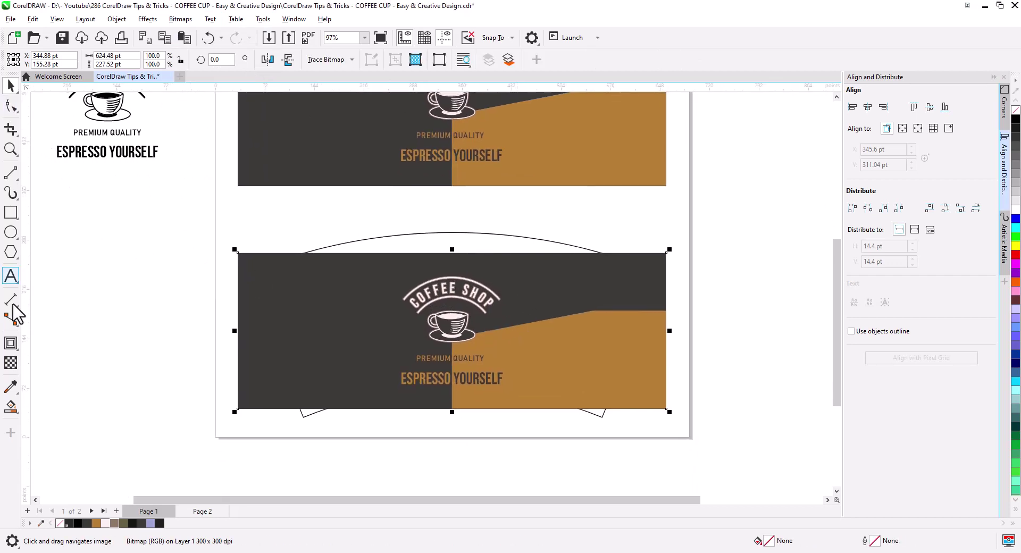
Apply a straight-line envelope and pin its four corners to the template corners.
{"action": "left_click", "coordinate": [11, 345]}
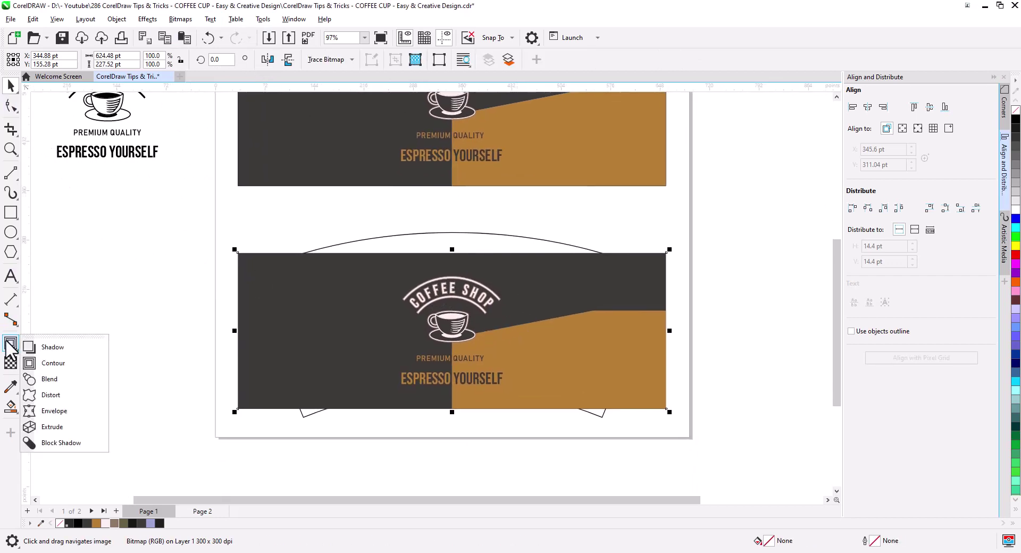
{"action": "left_click", "coordinate": [70, 413]}
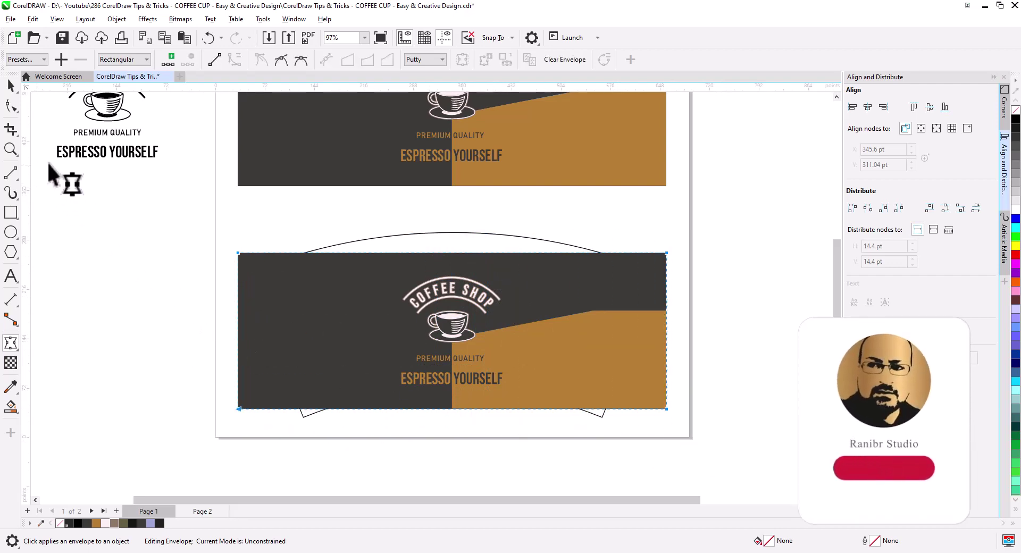
{"action": "left_click", "coordinate": [214, 59]}
{"action": "left_click_drag", "start_coordinate": [221, 392], "coordinate": [273, 467]}
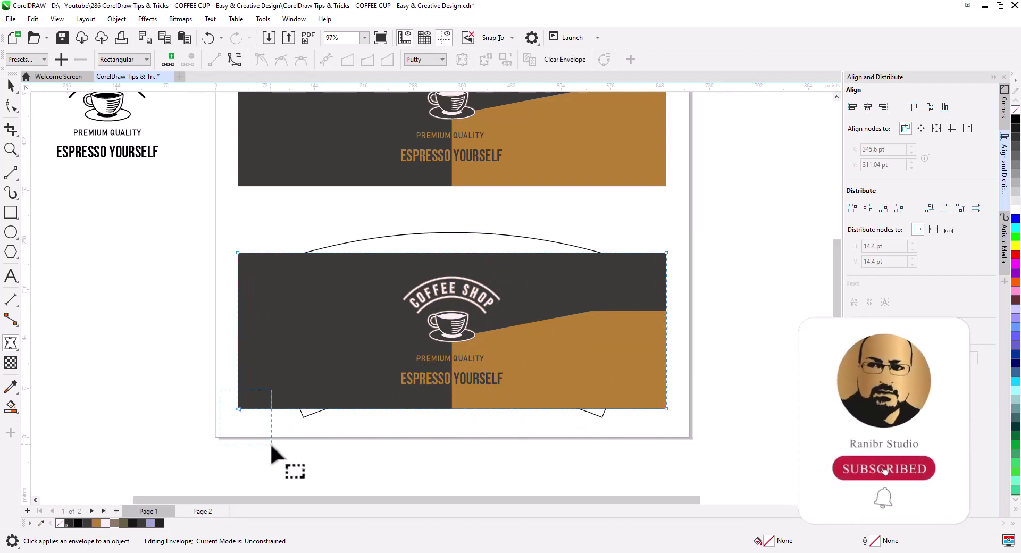
{"action": "mouse_move", "coordinate": [239, 410]}
{"action": "left_mouse_down"}
{"action": "mouse_move", "coordinate": [286, 424]}
{"action": "mouse_move", "coordinate": [302, 417]}
{"action": "left_mouse_up"}
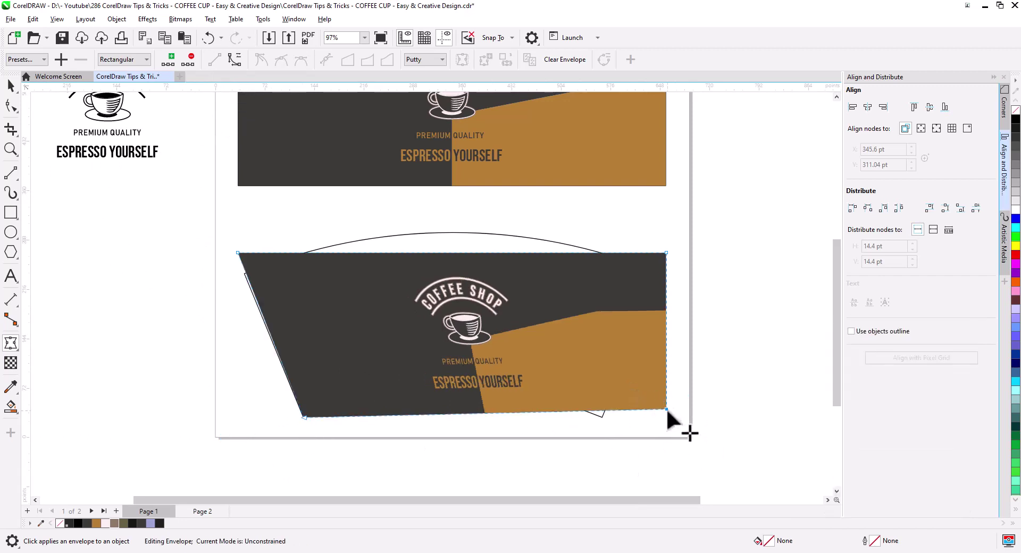
{"action": "left_click_drag", "start_coordinate": [667, 409], "coordinate": [602, 417]}
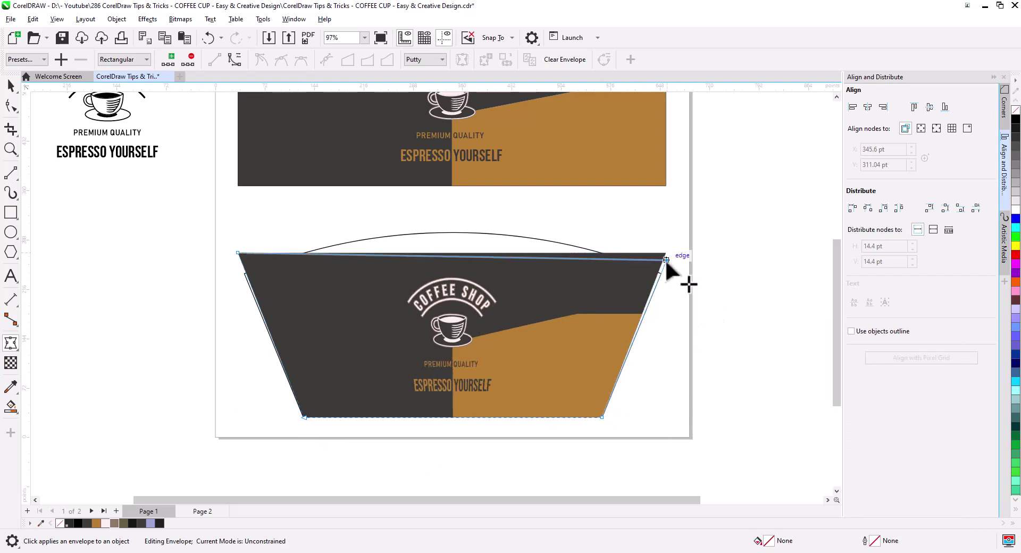
{"action": "left_click_drag", "start_coordinate": [666, 259], "coordinate": [661, 274]}
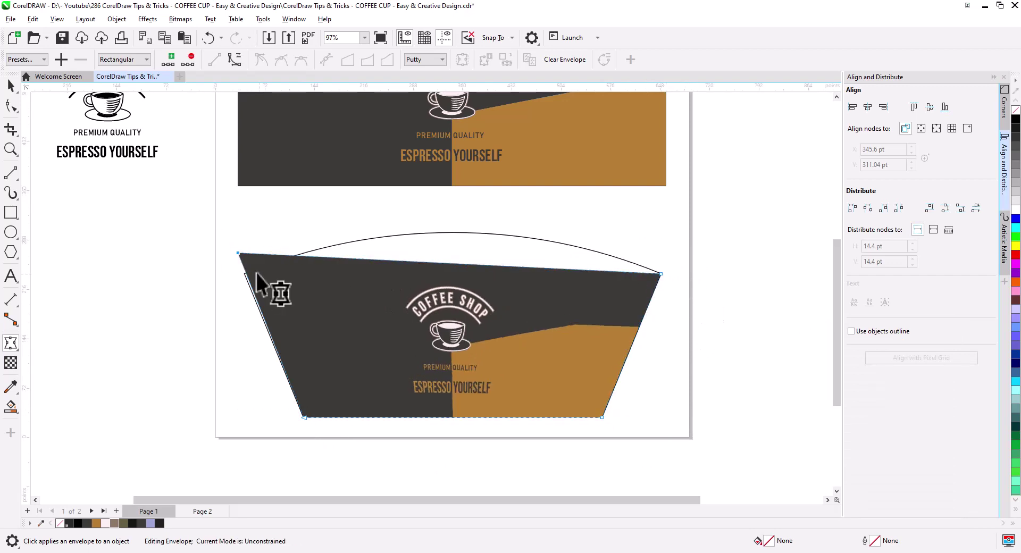
{"action": "left_click_drag", "start_coordinate": [238, 254], "coordinate": [244, 274]}
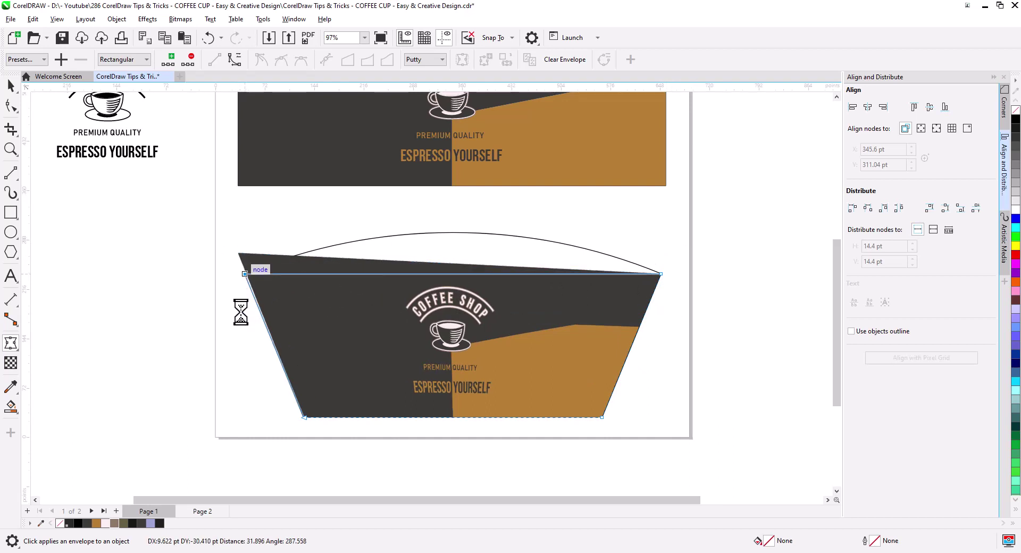
Arch the envelope's top and bottom edges to follow the template curves.
{"action": "left_click_drag", "start_coordinate": [219, 231], "coordinate": [494, 378]}
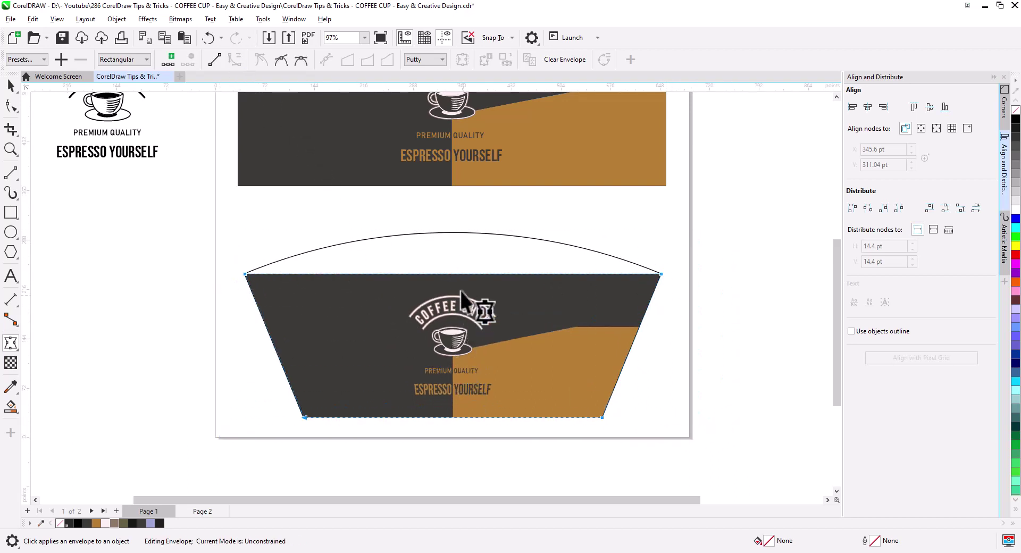
{"action": "left_click_drag", "start_coordinate": [453, 274], "coordinate": [453, 233]}
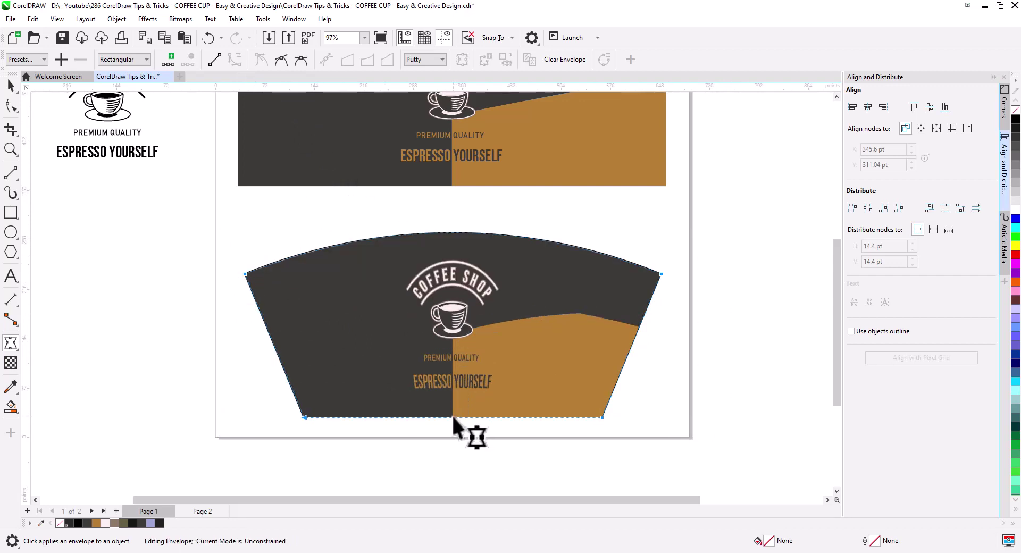
{"action": "left_click_drag", "start_coordinate": [453, 418], "coordinate": [452, 389]}
Finish the envelope and rotate the paper cup mockup to inspect the wrap.
{"action": "left_click", "coordinate": [11, 87]}
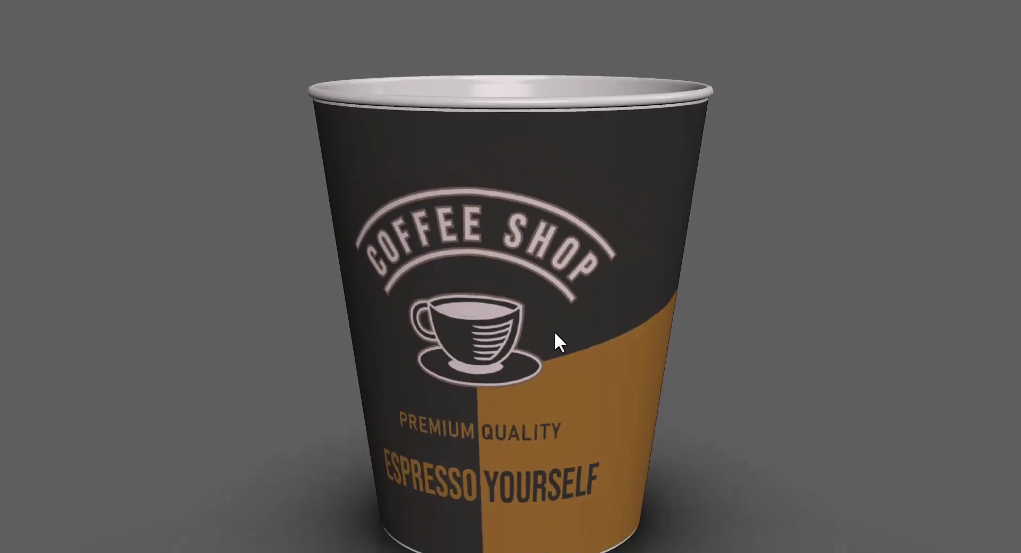
{"action": "mouse_move", "coordinate": [560, 348]}
{"action": "left_mouse_down"}
{"action": "mouse_move", "coordinate": [503, 347]}
{"action": "mouse_move", "coordinate": [513, 347]}
{"action": "left_mouse_up"}
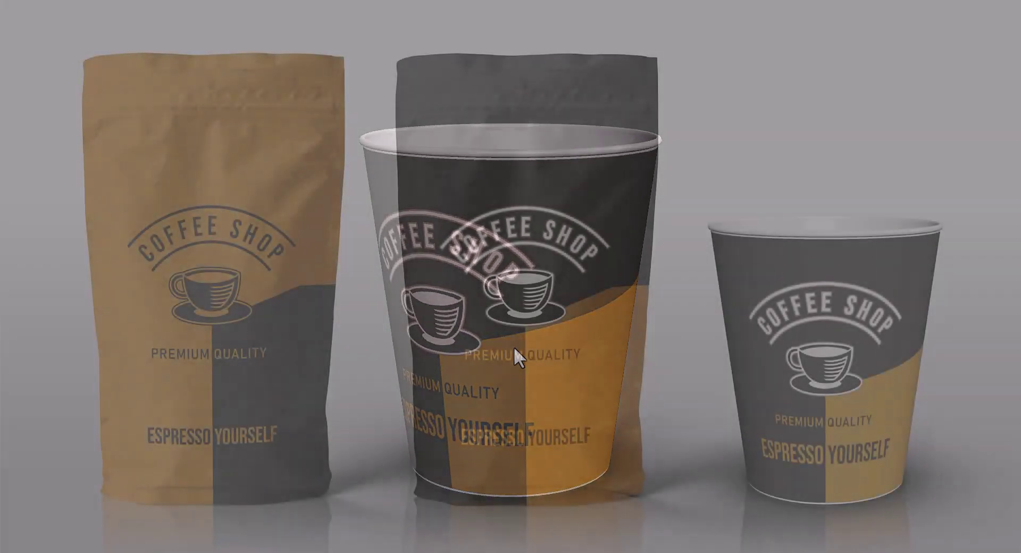